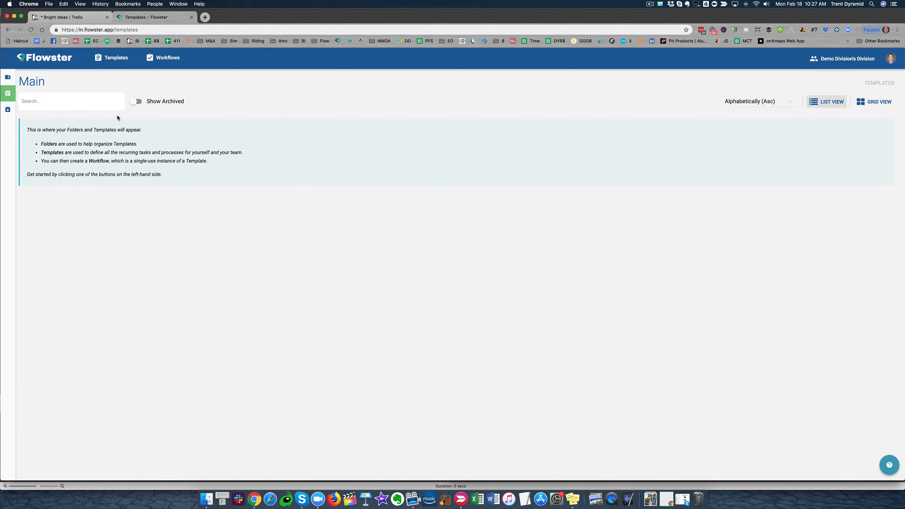
Import the free SOP template "How to Get Major Press for Your Startup, Small Business, or Website" under its existing name
mouse_move(21, 93)
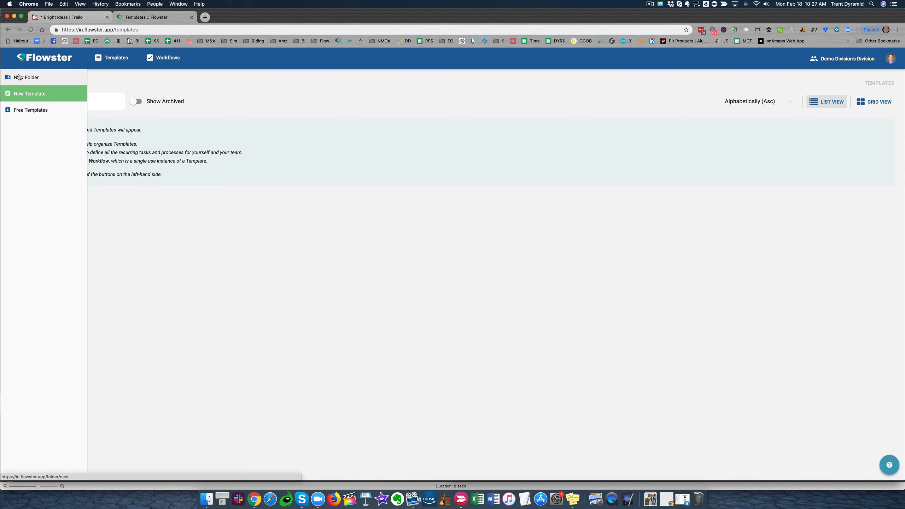
left_click(24, 110)
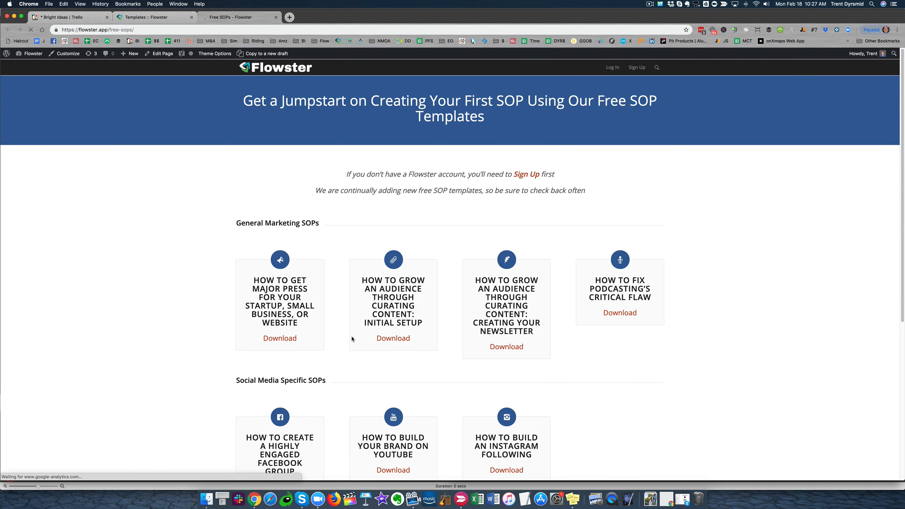
left_click(282, 339)
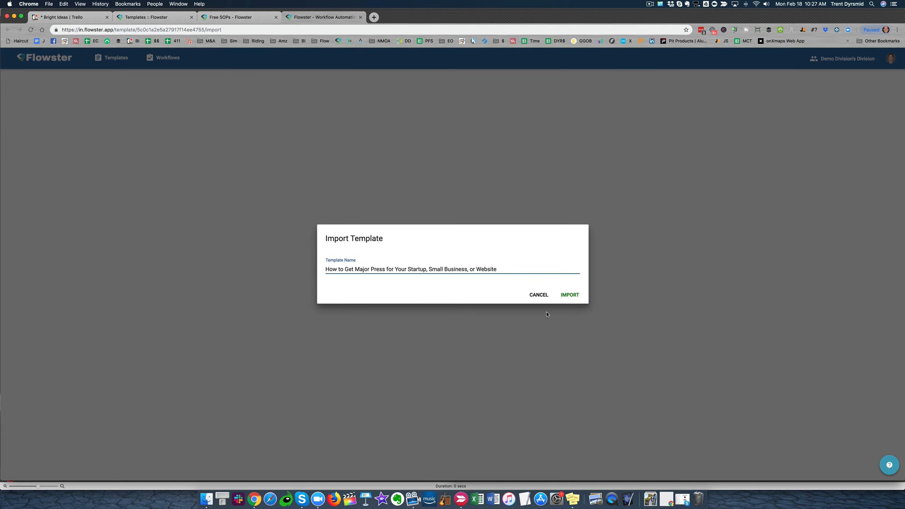
left_click(569, 295)
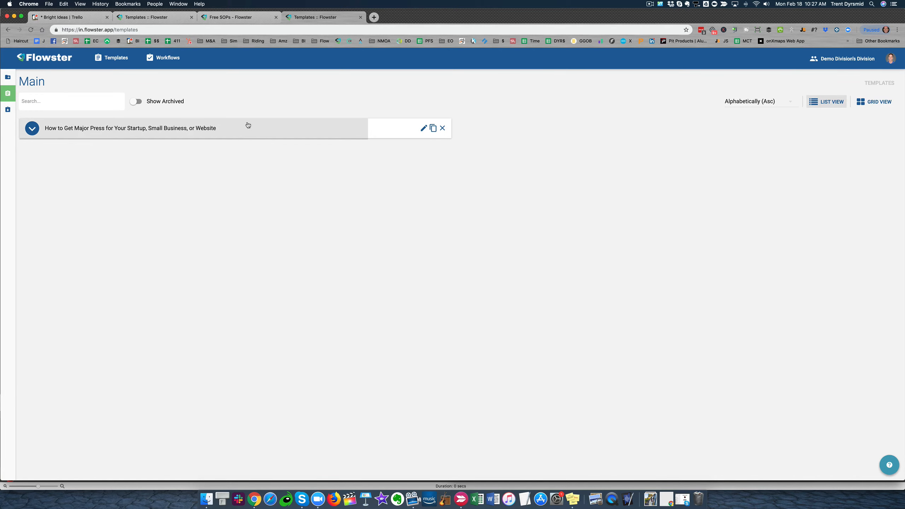
Open the imported template for editing and examine its task list and the content of the first "1. Competitors" task
left_click(423, 128)
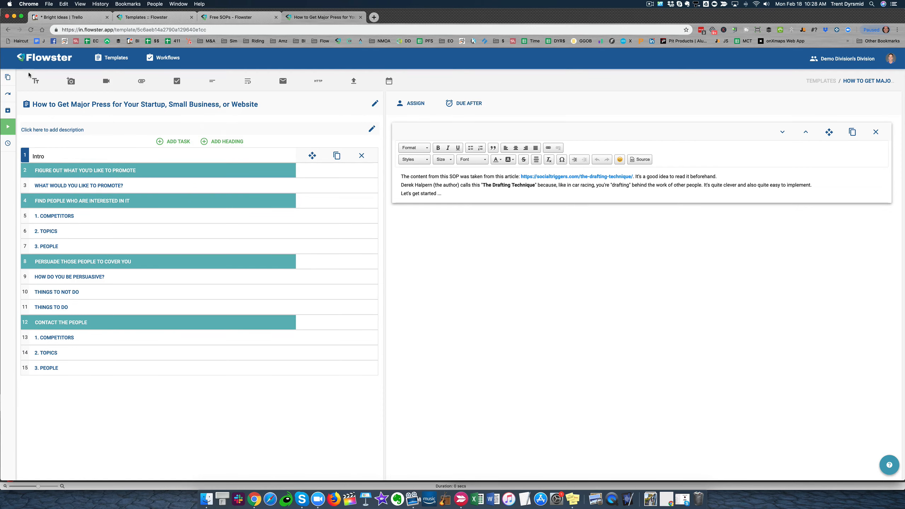
left_click(821, 80)
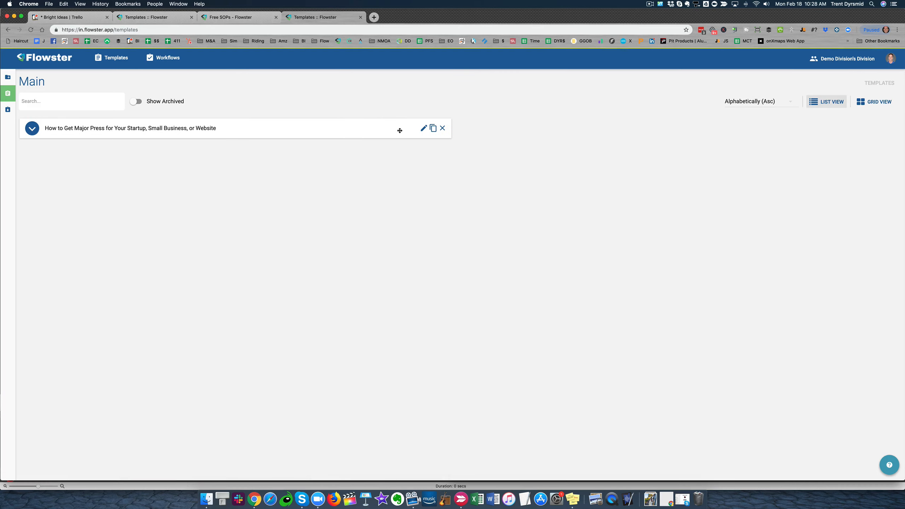
left_click(423, 128)
left_click(95, 158)
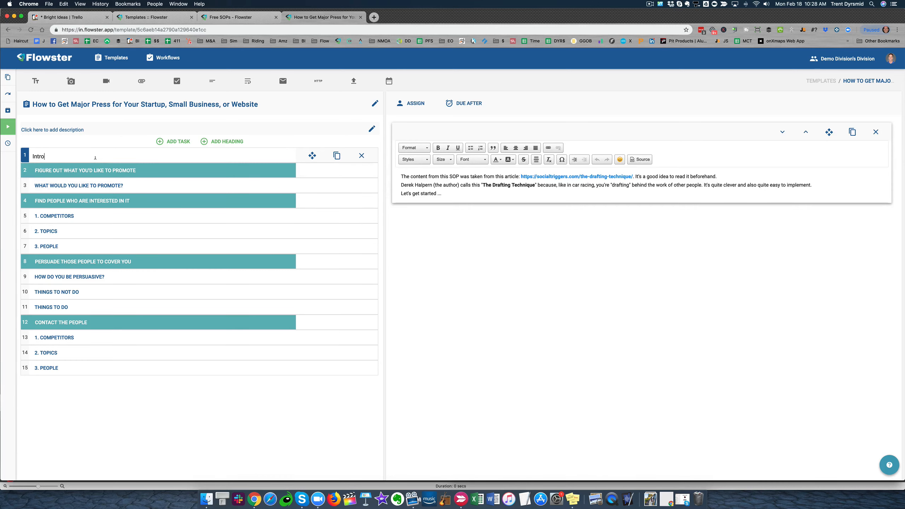
left_click(54, 215)
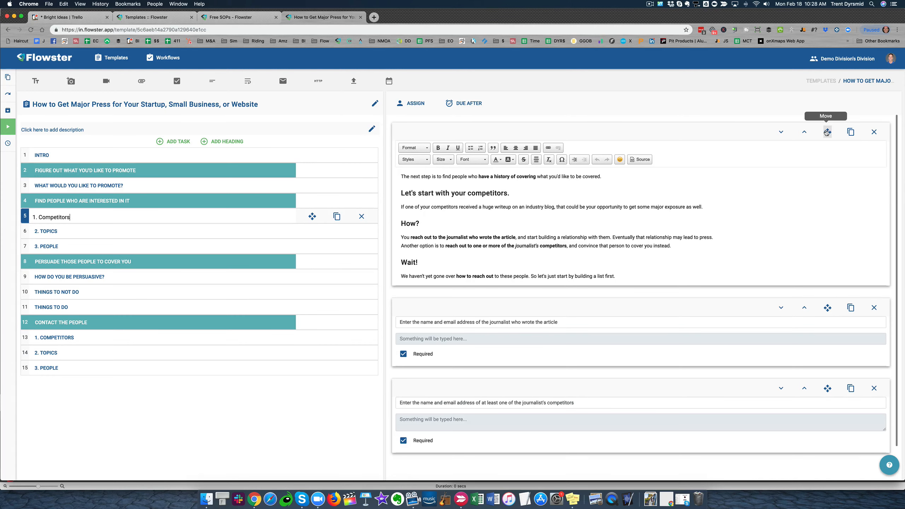
mouse_move(827, 309)
left_mouse_down()
mouse_move(826, 135)
mouse_move(827, 324)
mouse_move(828, 309)
left_mouse_up()
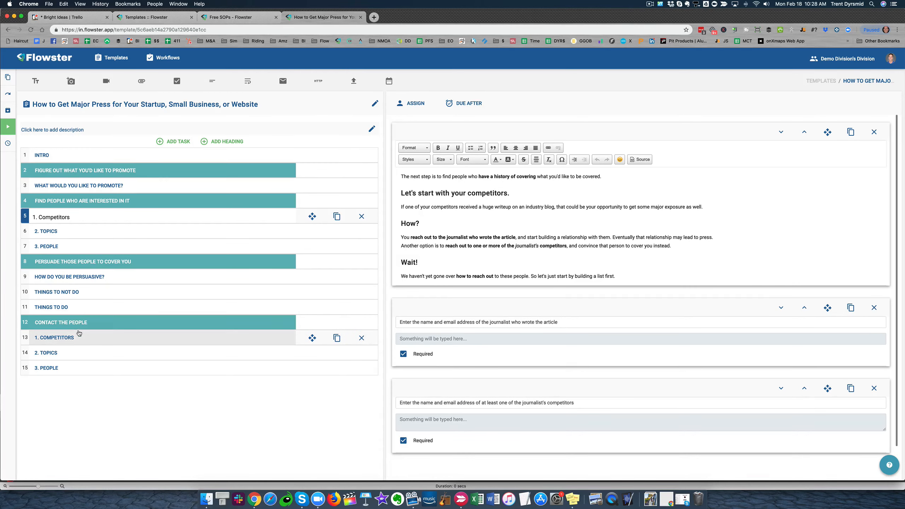
mouse_move(11, 127)
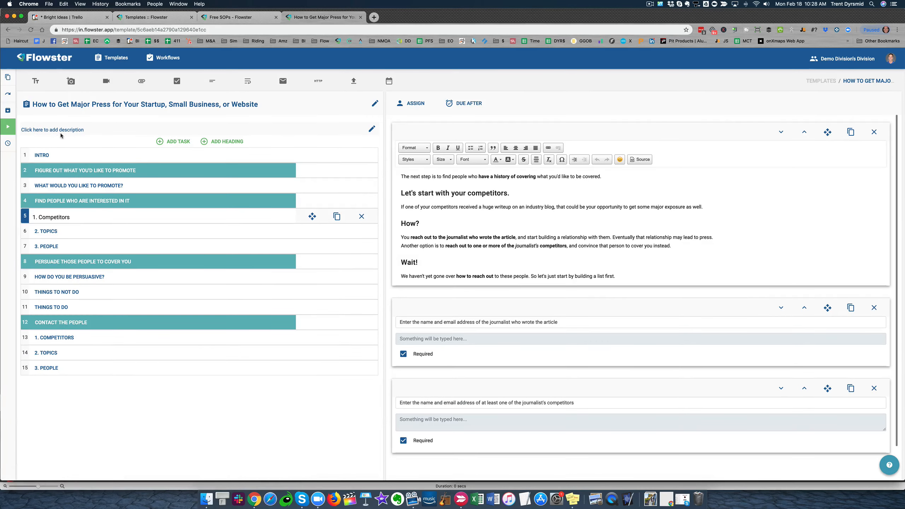
Execute a new workflow from the major press template, naming it "Cake #1 - " followed by the account owner's first name
left_click(821, 80)
left_click(31, 128)
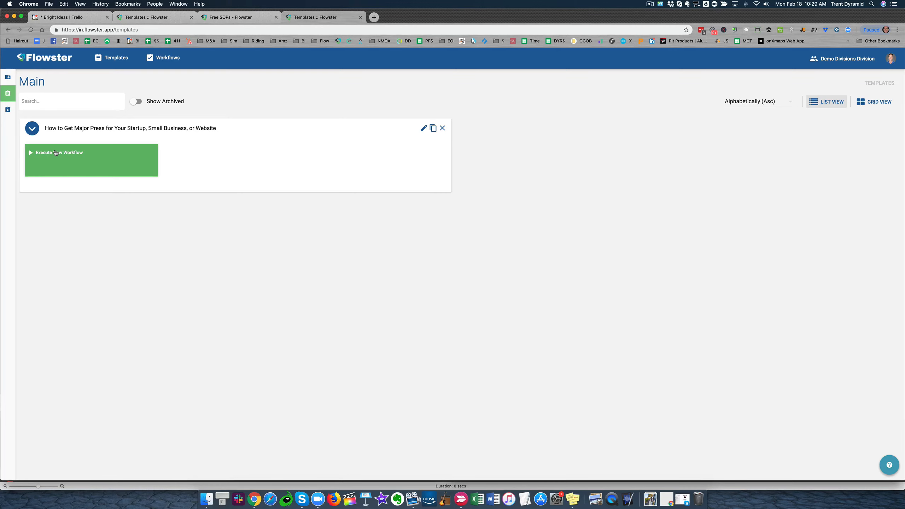
left_click(55, 153)
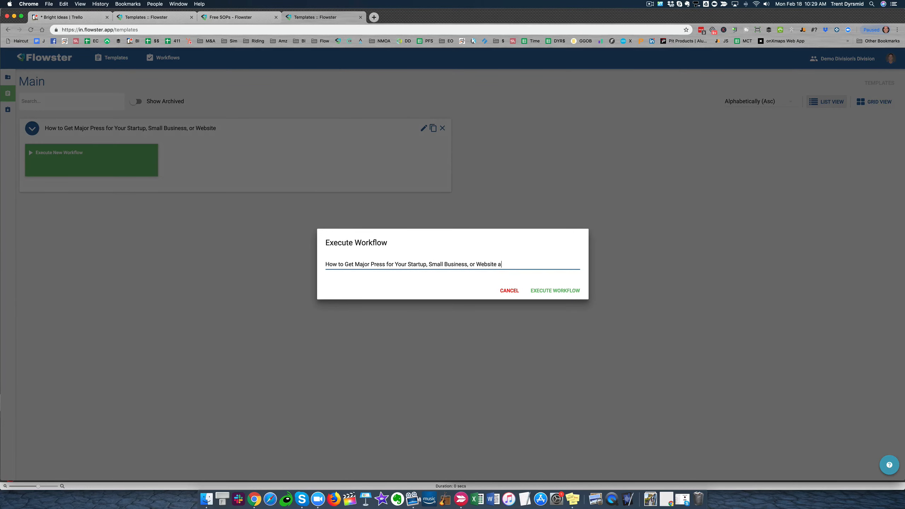
key("super+a")
type("Cake #1")
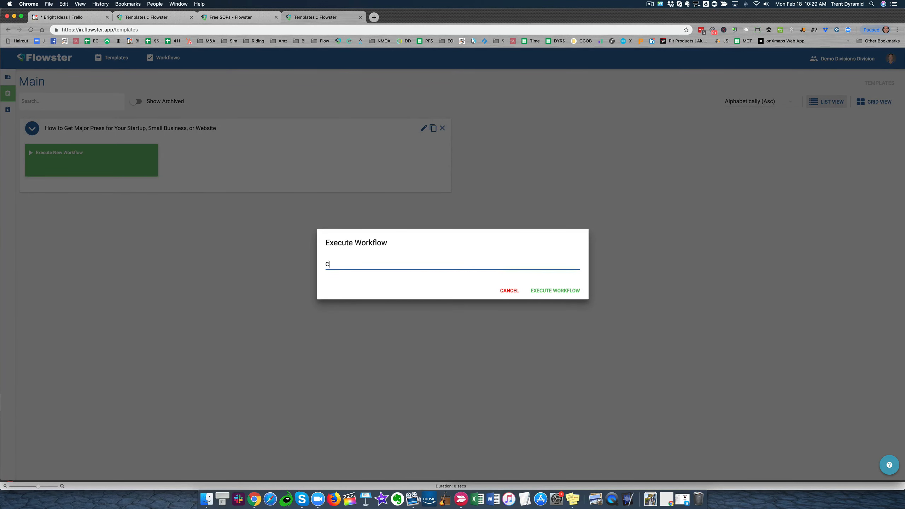
type(" - trent")
key("BackSpace")
key("BackSpace")
key("BackSpace")
key("BackSpace")
key("BackSpace")
type("Trent")
left_click(552, 291)
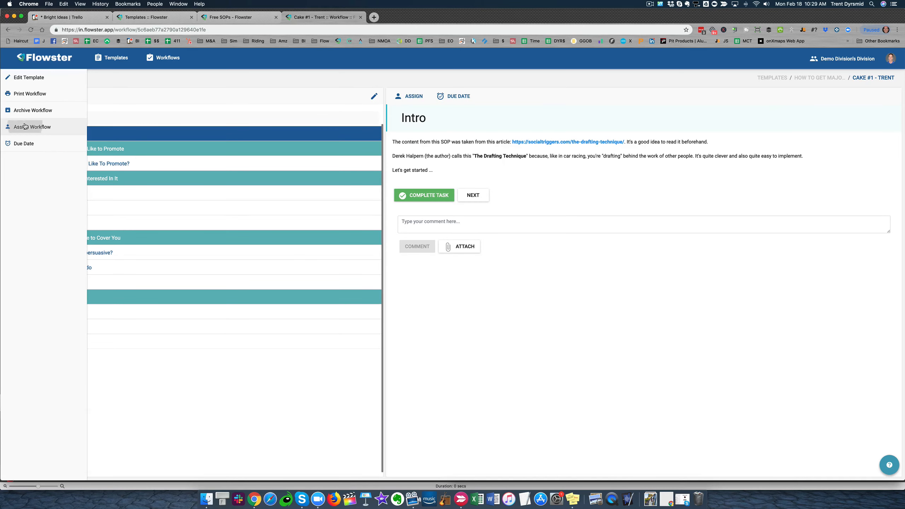
Assign the whole Cake #1 workflow to the account owner
left_click(11, 127)
left_click(37, 179)
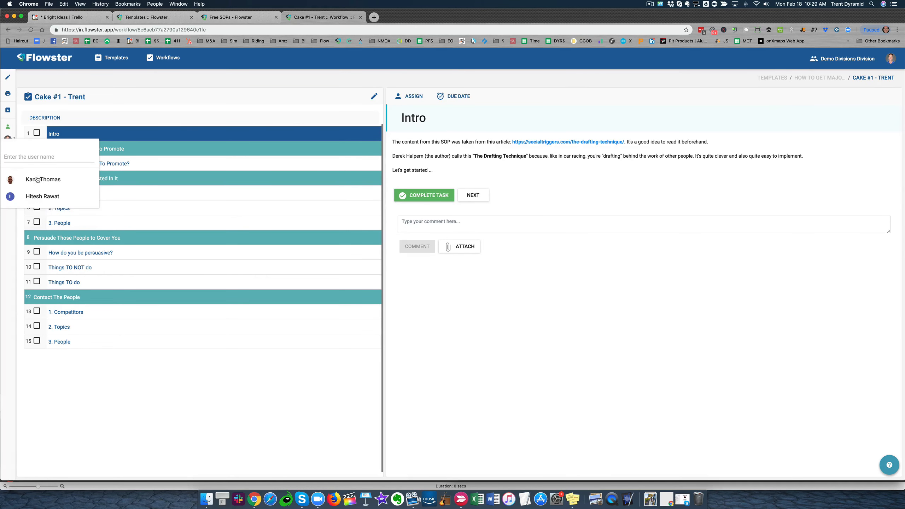
left_click(151, 118)
Set the workflow's due date to February 22, 2019, without choosing a time
left_click(12, 152)
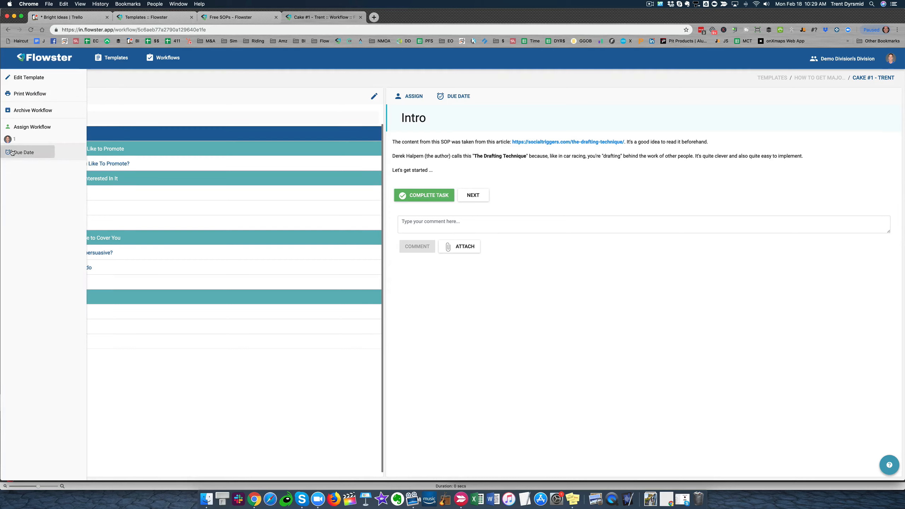
left_click(27, 168)
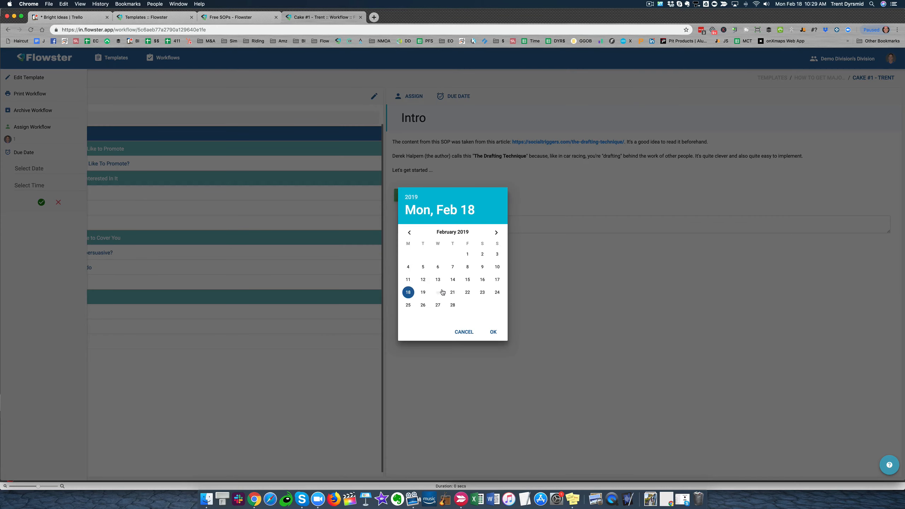
left_click(468, 292)
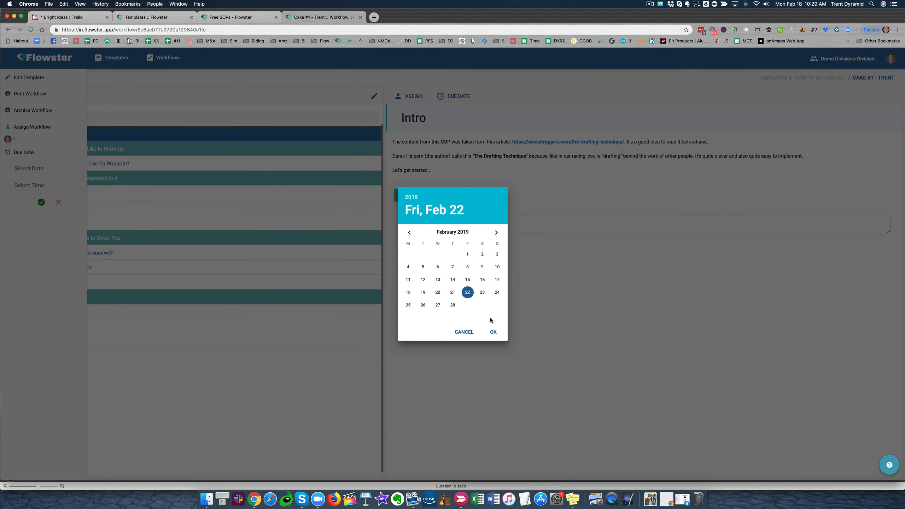
left_click(494, 333)
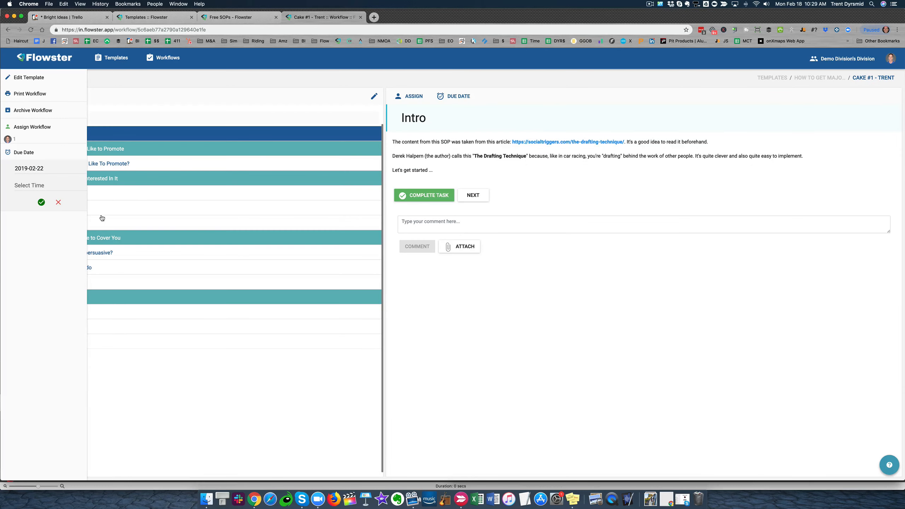
left_click(41, 202)
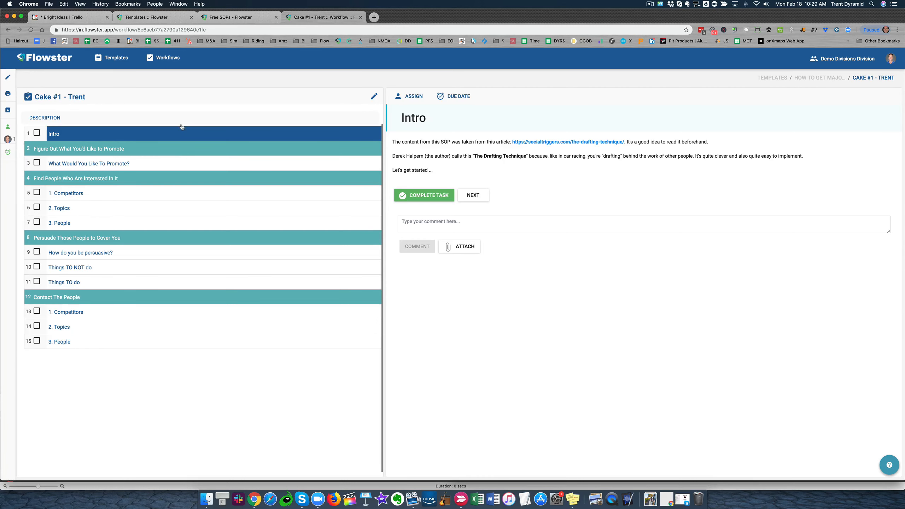
Assign the "What Would You Like To Promote?" task to the account owner
left_click(82, 164)
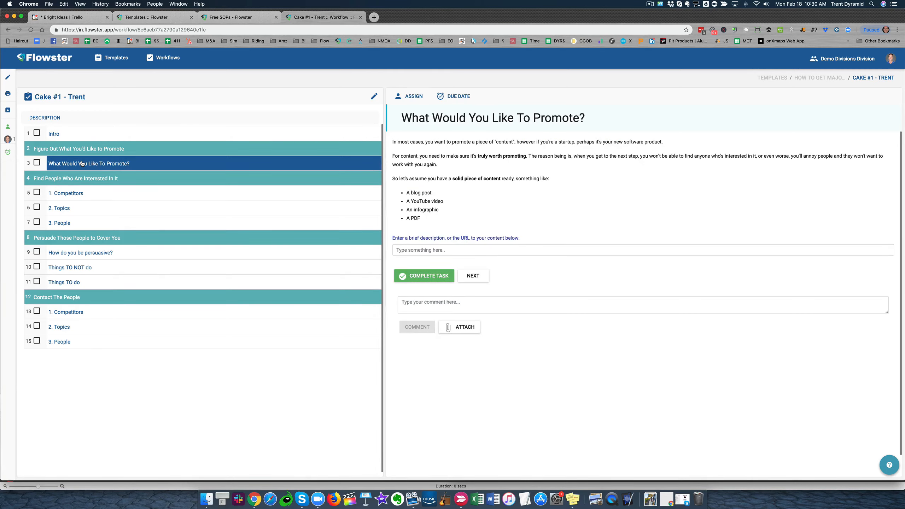
left_click(417, 97)
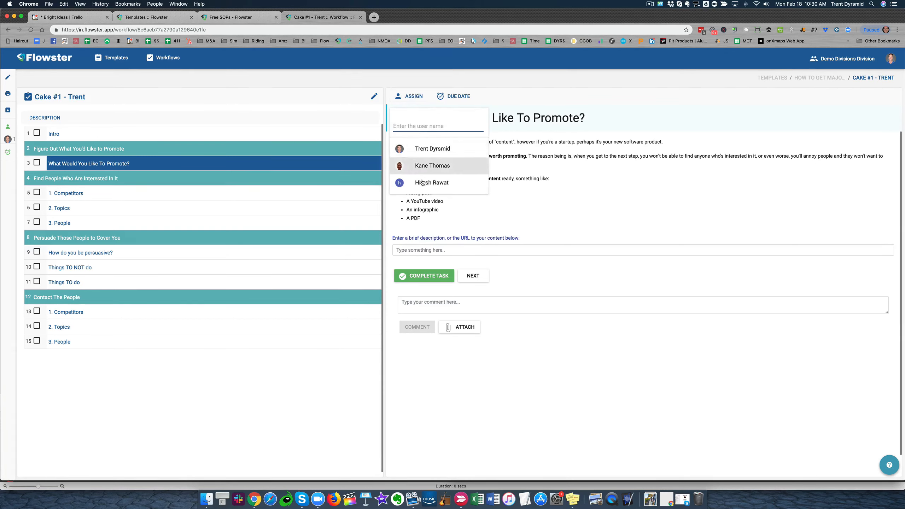
left_click(422, 148)
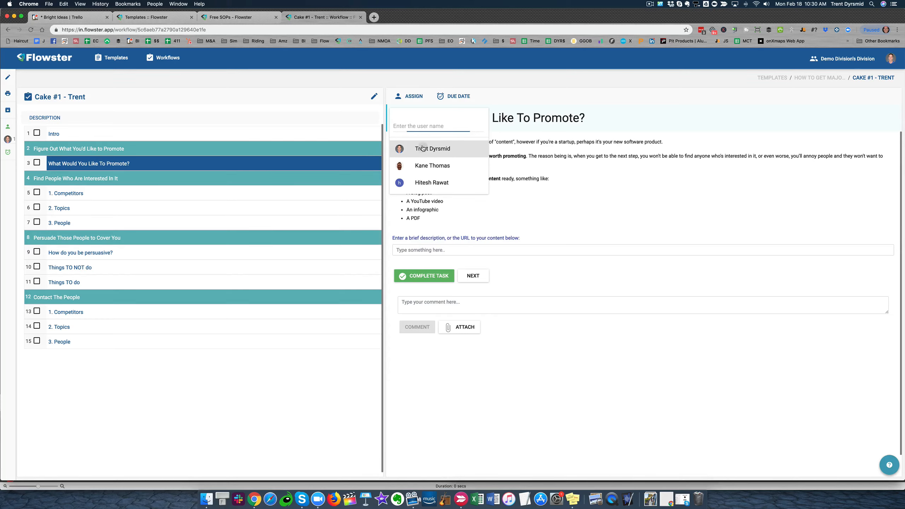
Set the due date of the "What Would You Like To Promote?" task to February 27, 2019
left_click(468, 96)
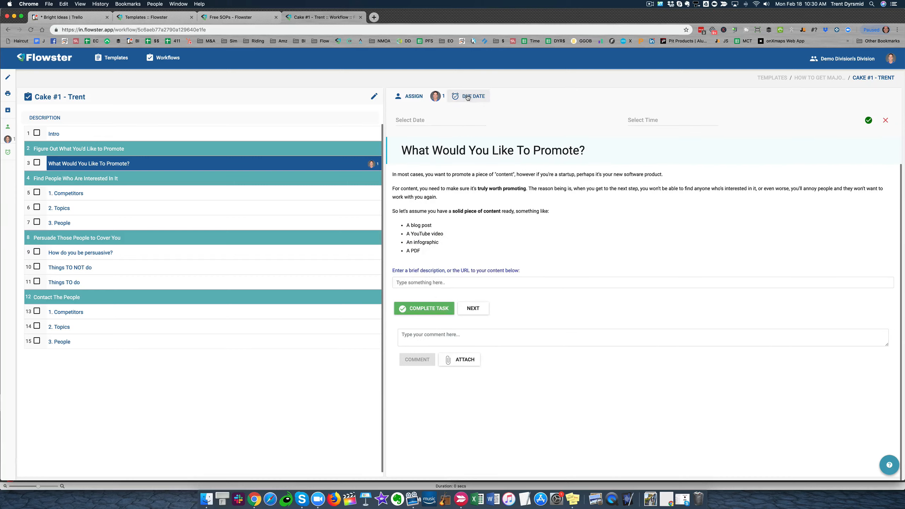
left_click(434, 121)
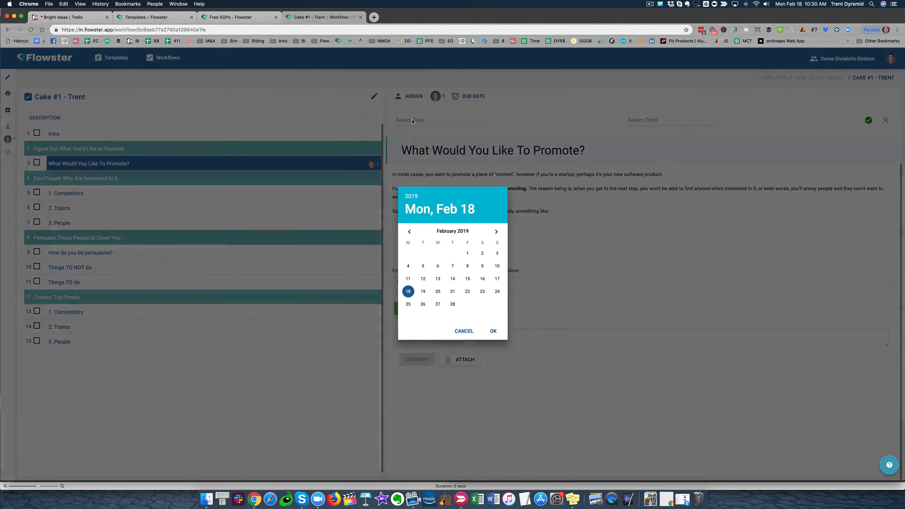
left_click(451, 281)
left_click(438, 305)
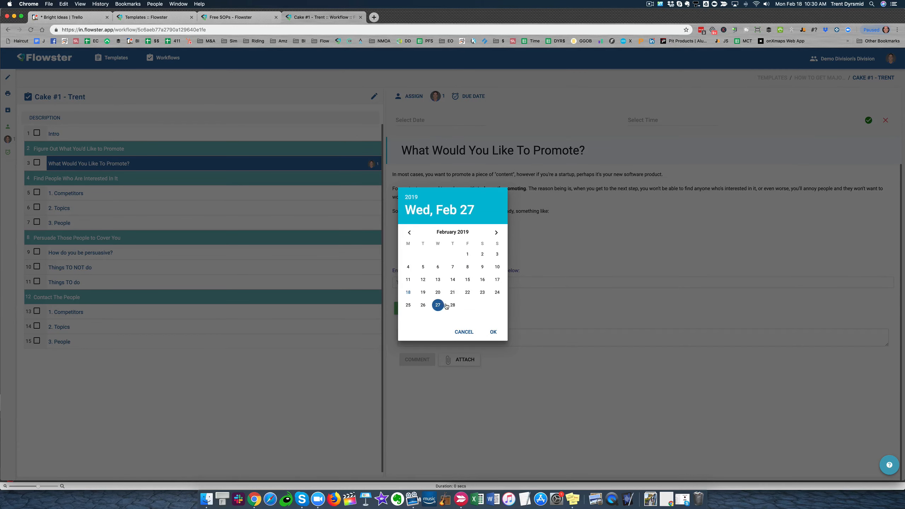
left_click(493, 331)
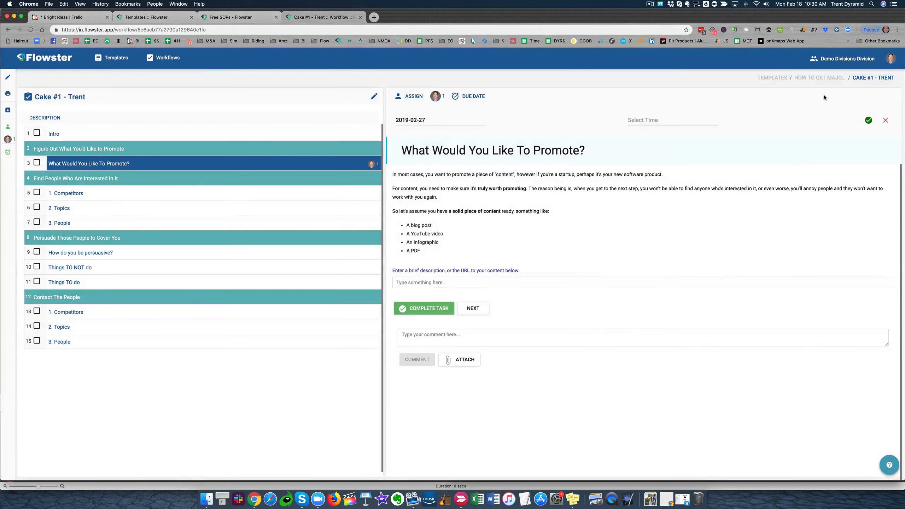
left_click(868, 121)
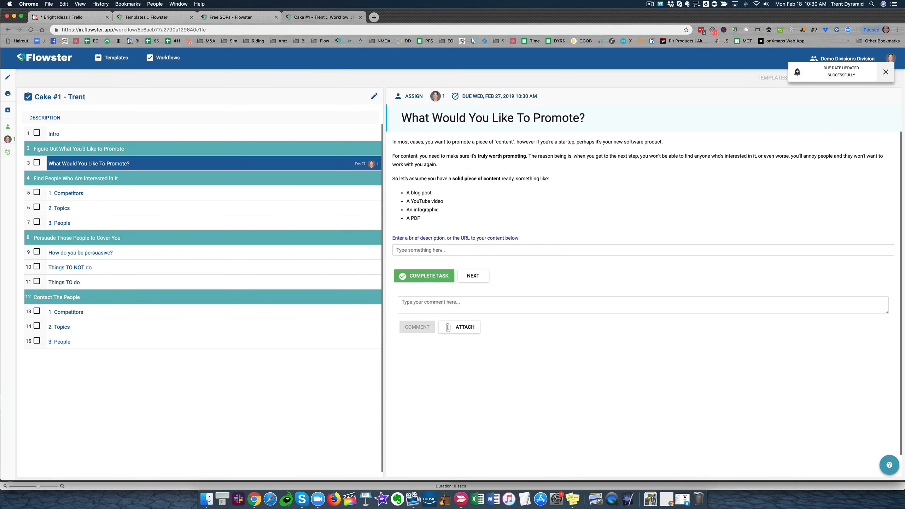
left_click(423, 301)
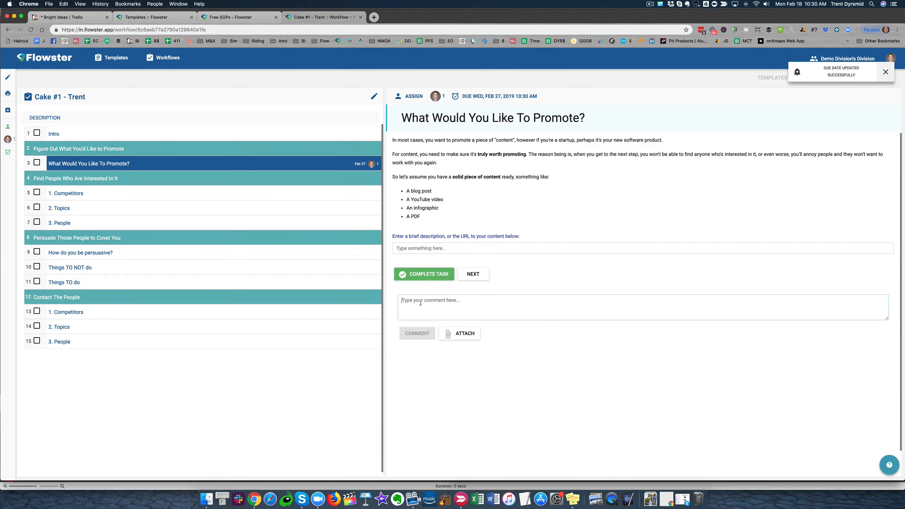
type("@")
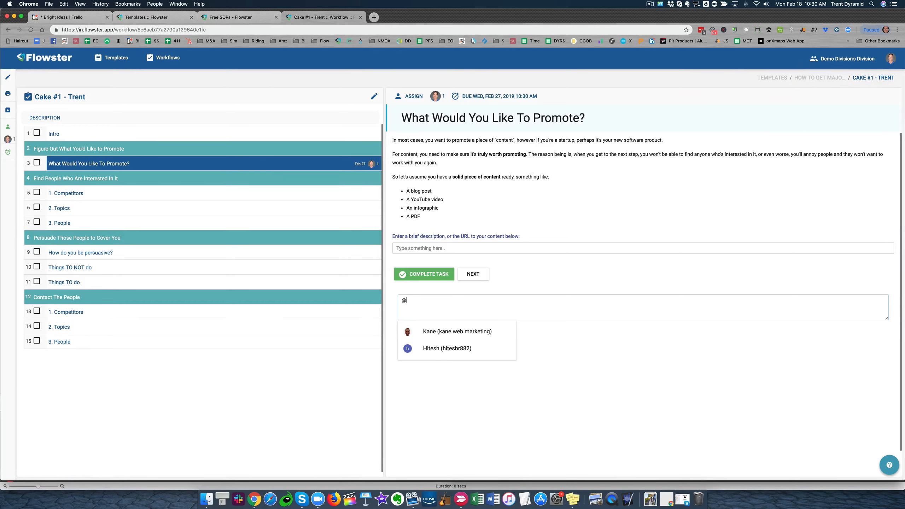
left_click(554, 367)
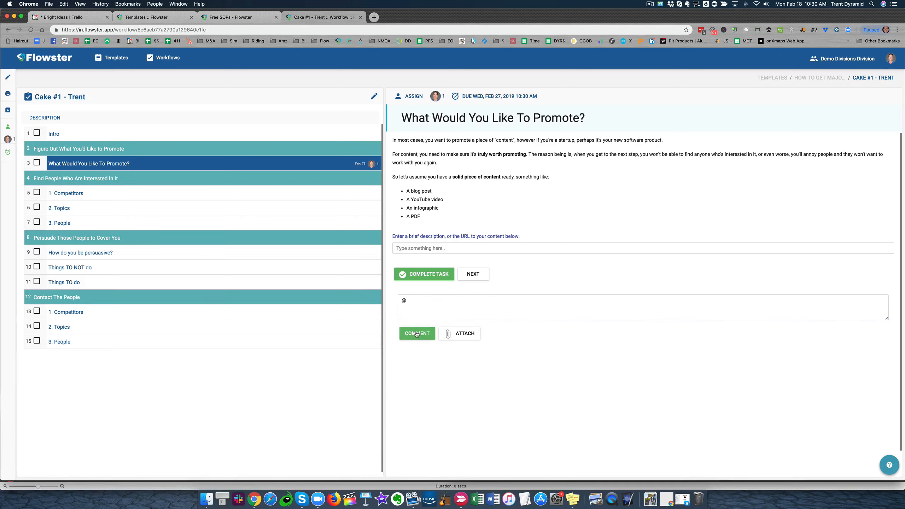
left_click(413, 304)
key("BackSpace")
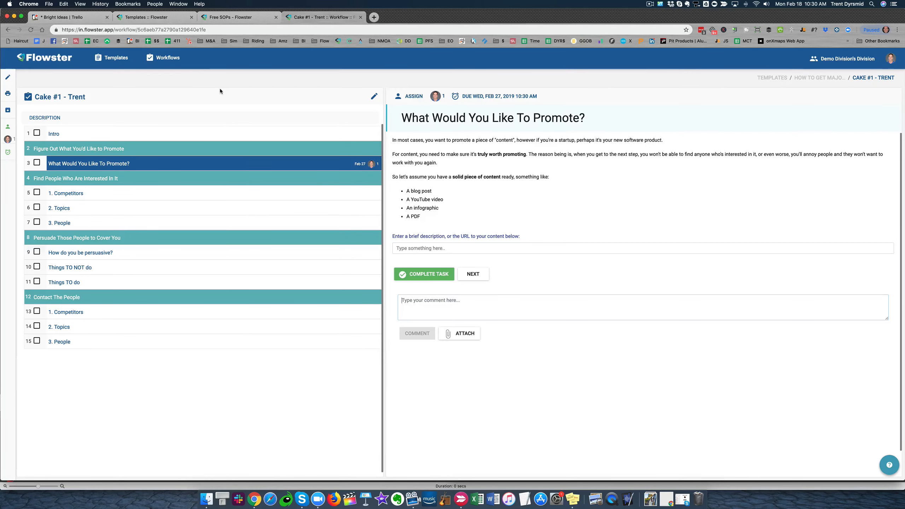
Return to the template list and expand the major press template to view its workflows
left_click(773, 78)
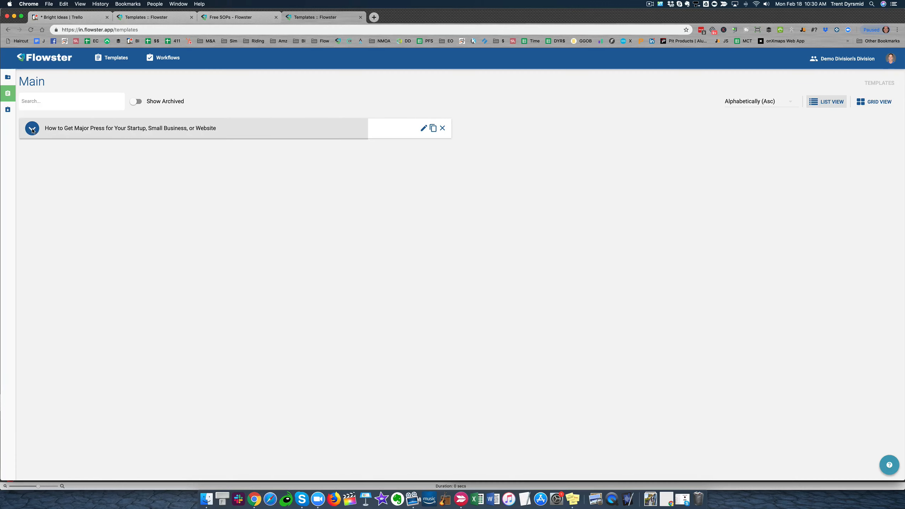
left_click(198, 128)
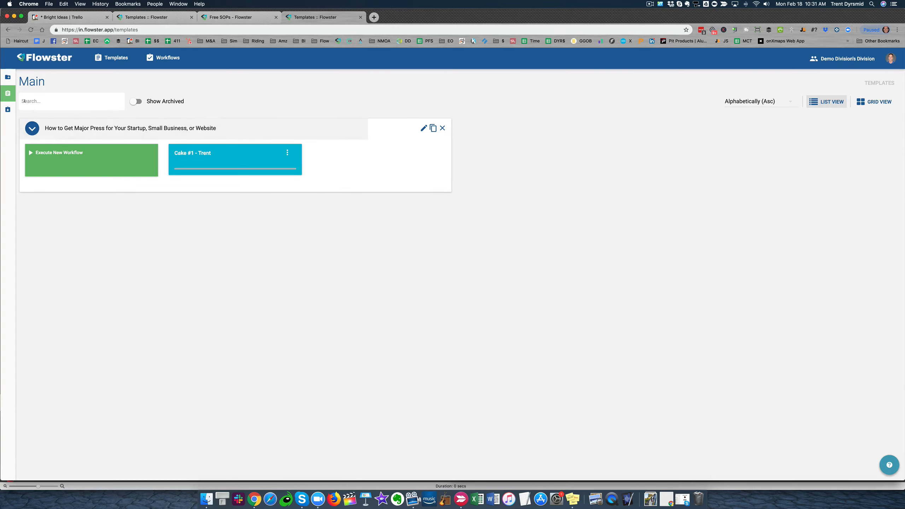
mouse_move(8, 86)
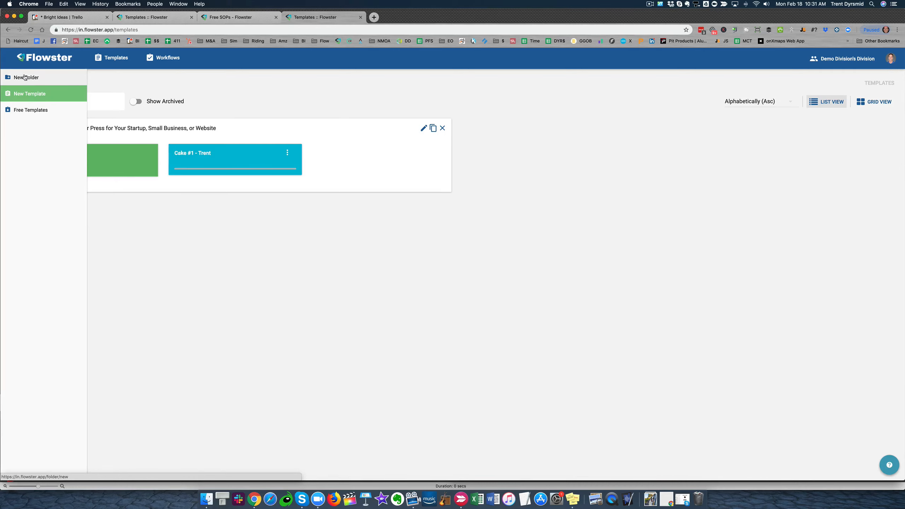
Create a new template named "Demo"
left_click(22, 93)
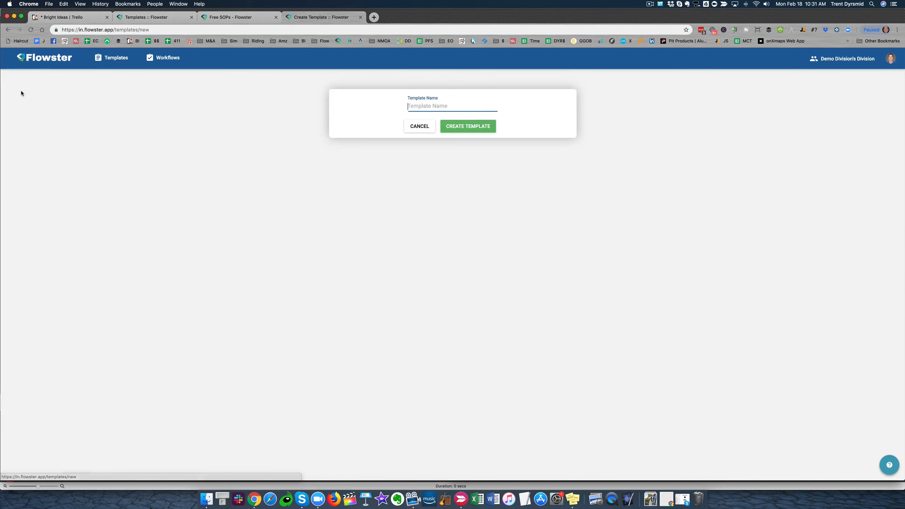
type("demo")
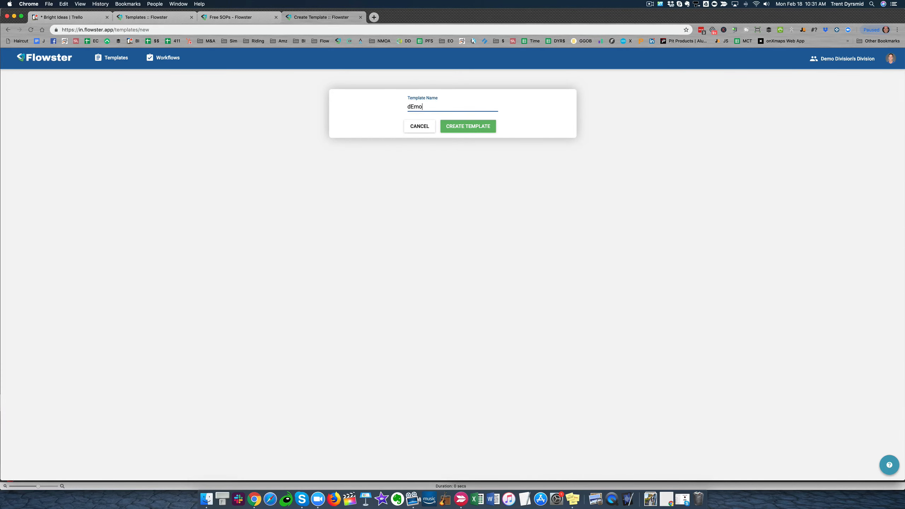
key("BackSpace")
key("BackSpace")
key("BackSpace")
key("BackSpace")
type("Demo")
key("Return")
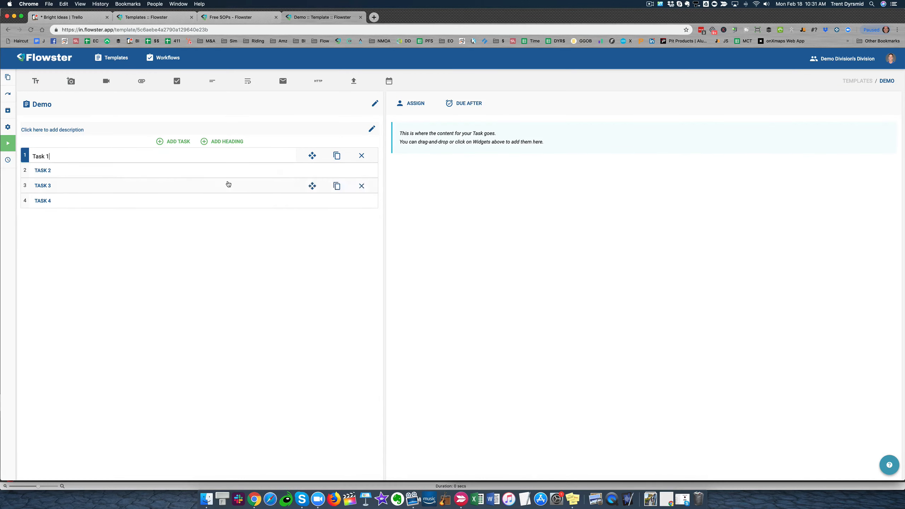
Delete Task 4 from the new template's task list
left_click(56, 201)
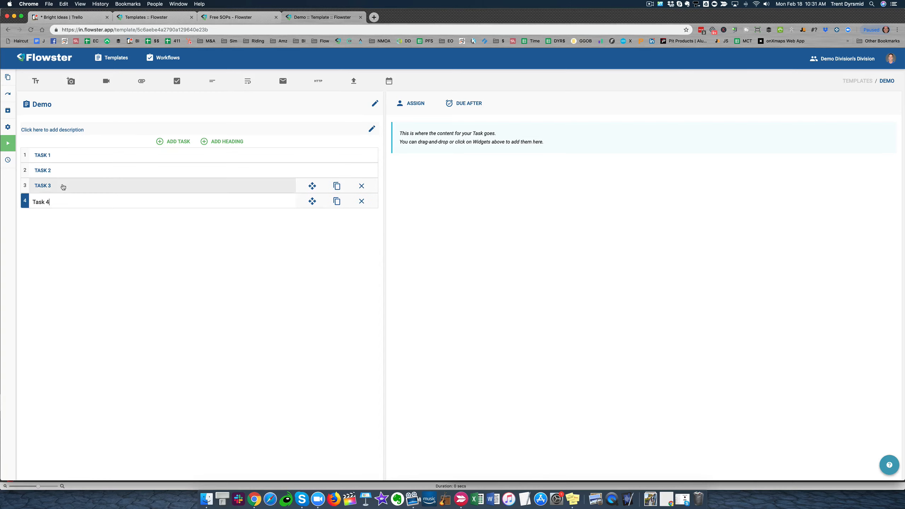
left_click(63, 186)
left_click(67, 170)
left_click(67, 156)
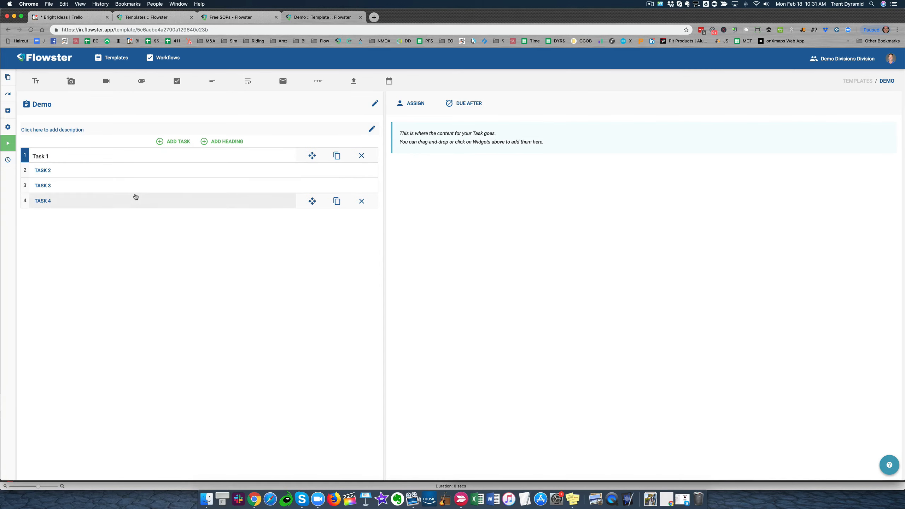
left_click(136, 197)
left_click(361, 201)
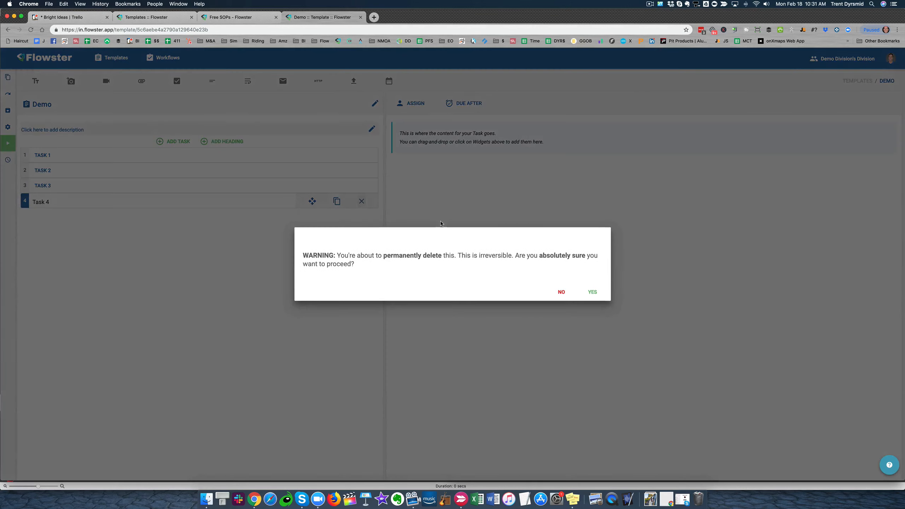
left_click(591, 292)
Rename the Demo template as "Write a Blog Post"
left_click(50, 155)
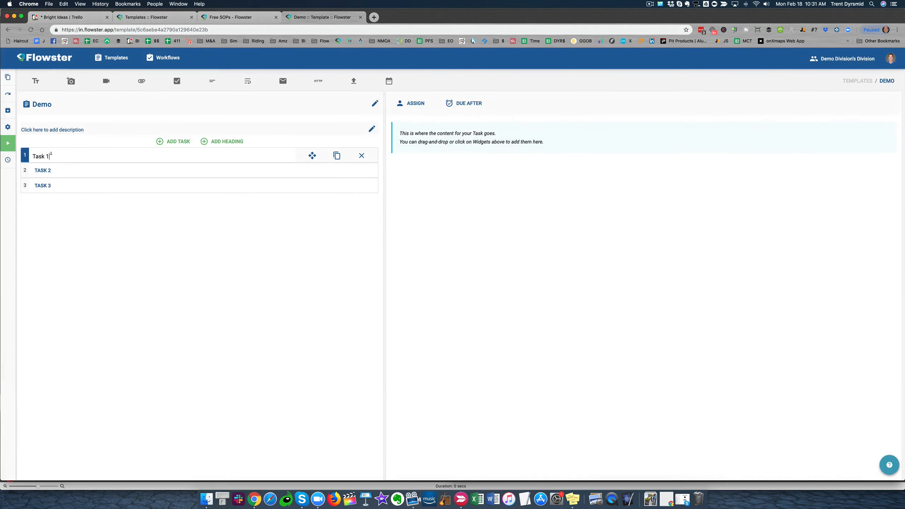
triple_click(62, 156)
left_click(375, 103)
triple_click(57, 102)
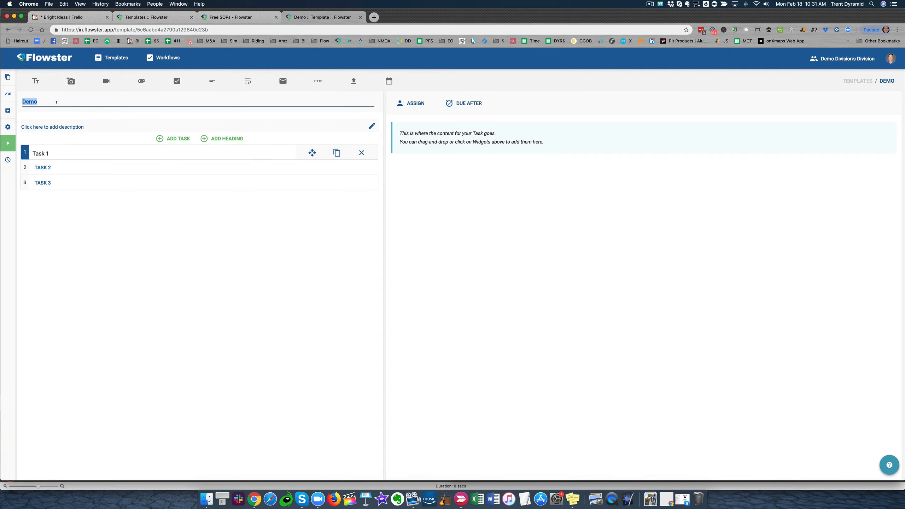
type("Write a Blog Post")
left_click(73, 231)
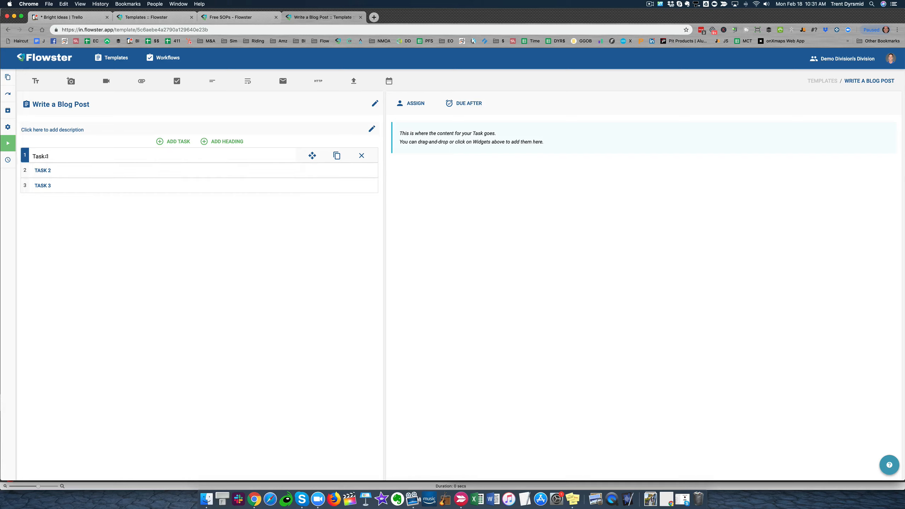
Rename the first task as "Research Topic" and the second task as "Create Outline"
triple_click(46, 156)
type("Research Topic")
left_click(46, 171)
key("BackSpace")
key("BackSpace")
key("BackSpace")
key("BackSpace")
key("BackSpace")
key("BackSpace")
type("Create")
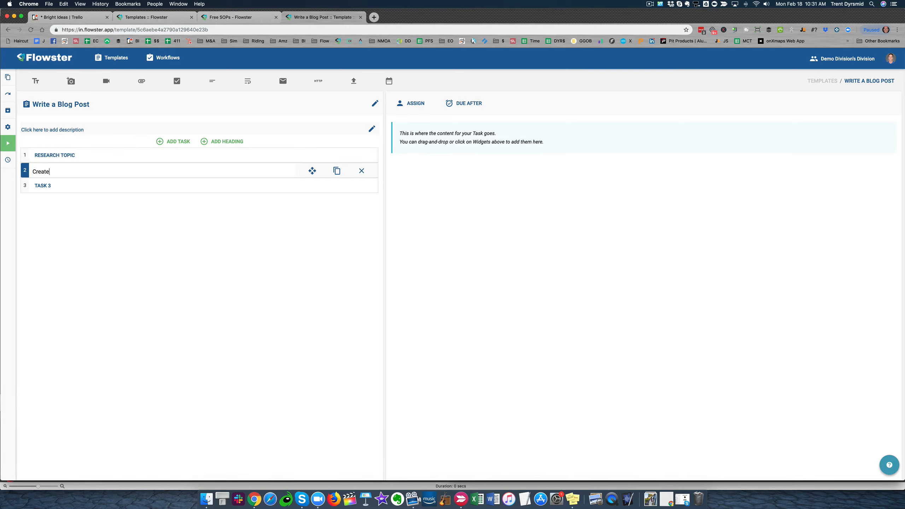
type(" Outline")
Rename the third task as "Hire a Writer"
double_click(48, 186)
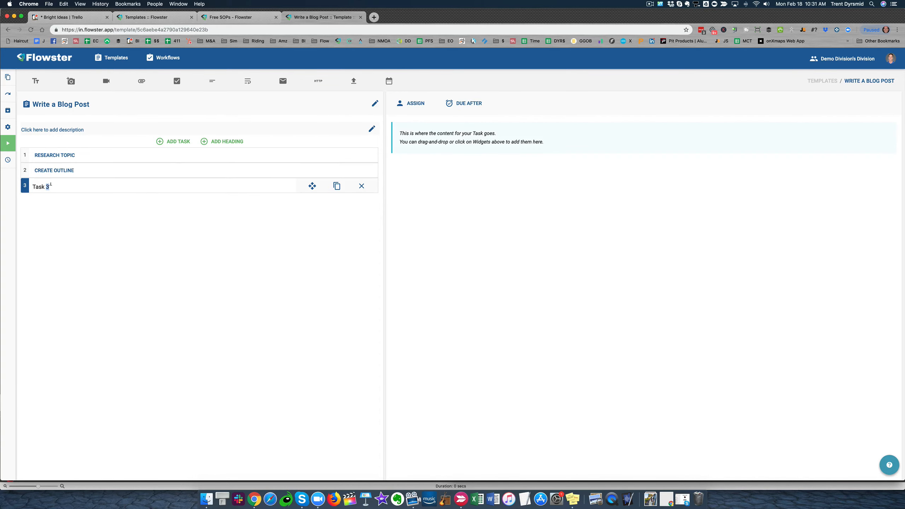
key("BackSpace")
key("BackSpace")
key("BackSpace")
key("BackSpace")
key("BackSpace")
key("BackSpace")
type("Hire a Writer")
Add two tasks below "Hire a Writer" and name them "Proof Draft Post" and "Publish"
double_click(177, 142)
left_click(53, 200)
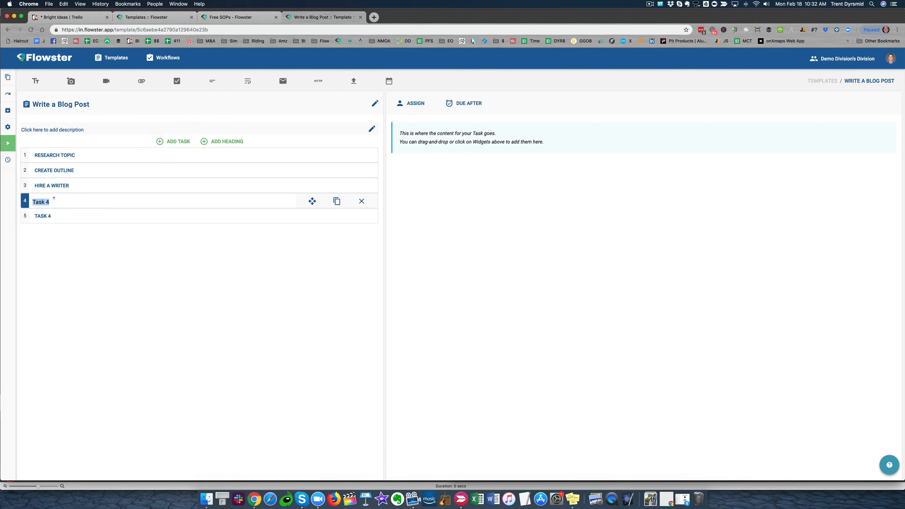
type("Proof Draft Post")
left_click(78, 216)
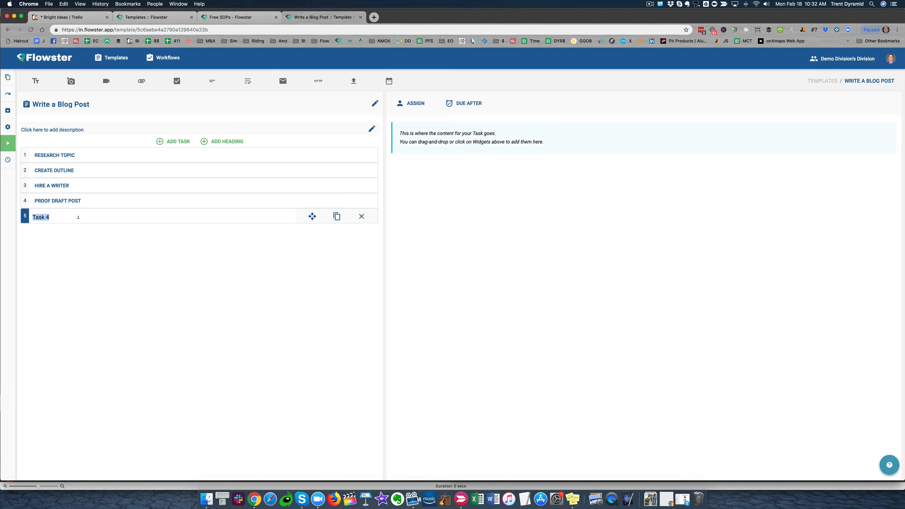
type("Publish")
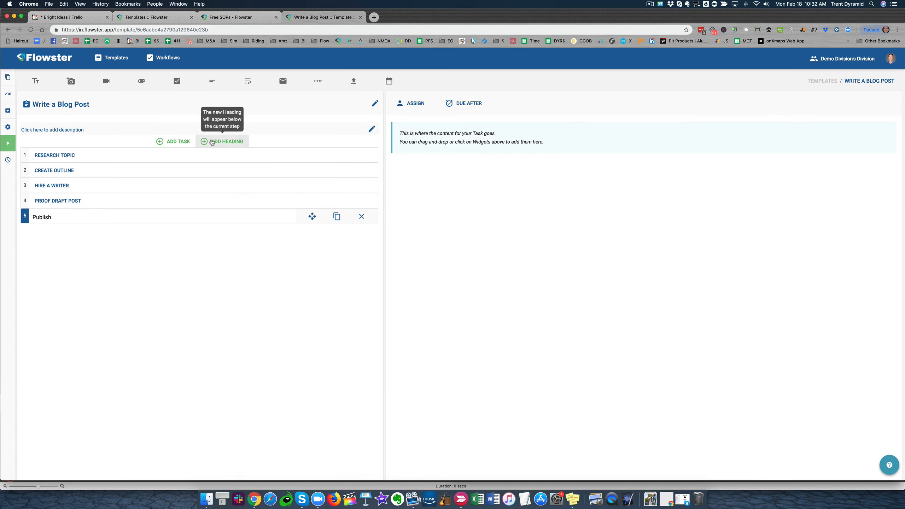
Add a heading above the Research Topic task and name it "Content Creation"
left_click_drag(312, 230, 305, 156)
left_click(58, 151)
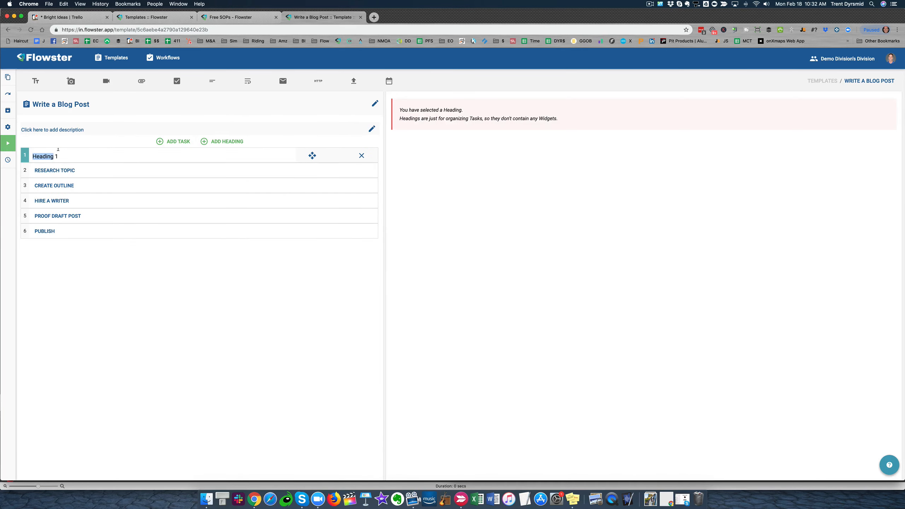
type("Coen")
type("tent Creation")
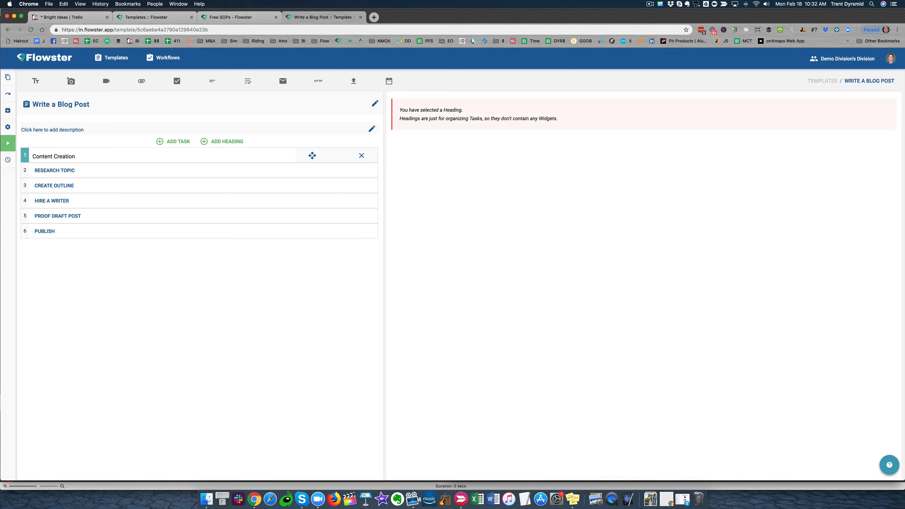
Add a "Content Promotion" heading below the Publish task, with a "Share on Social" task under it
left_click(89, 231)
left_click(222, 142)
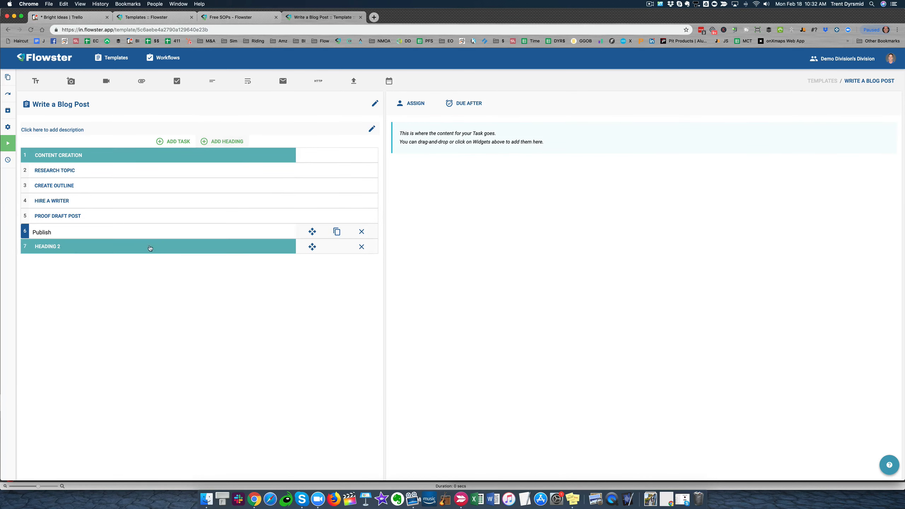
left_click(70, 246)
type("C")
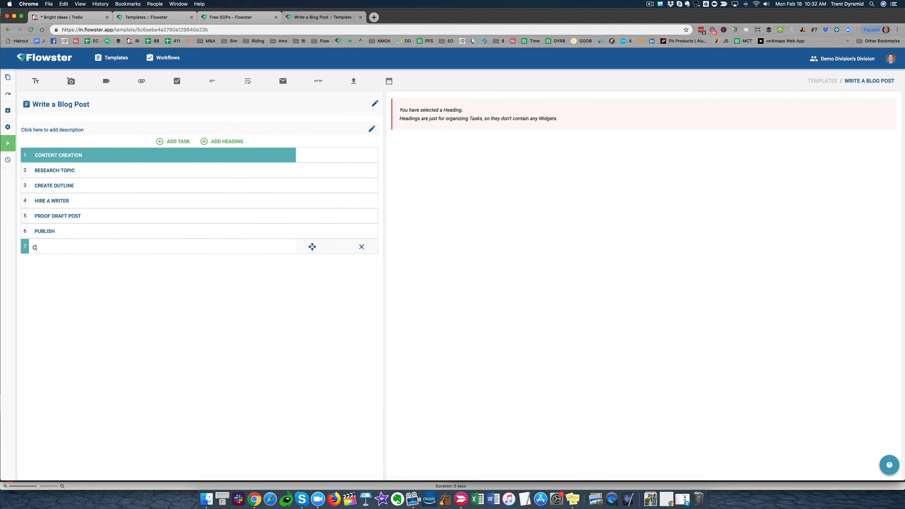
type("ointent Promotoino")
key("BackSpace")
key("BackSpace")
key("BackSpace")
key("BackSpace")
type("ion")
left_click(173, 141)
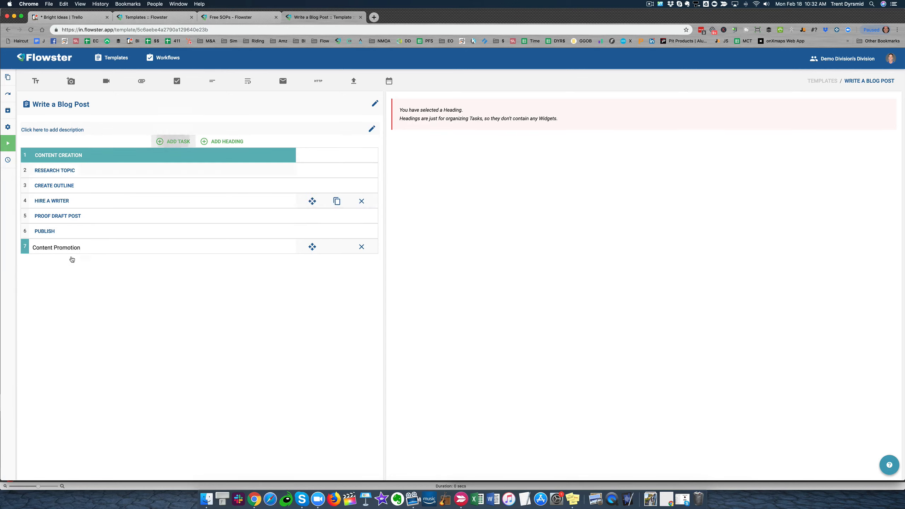
type("Share on Social")
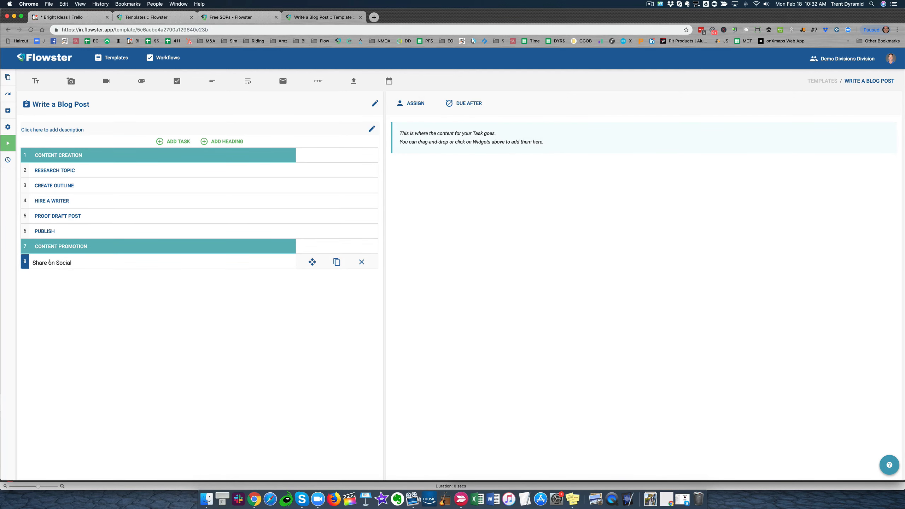
Add a text widget to the Research Topic task reading "This is the part of the job where you do your research...."
left_click(71, 170)
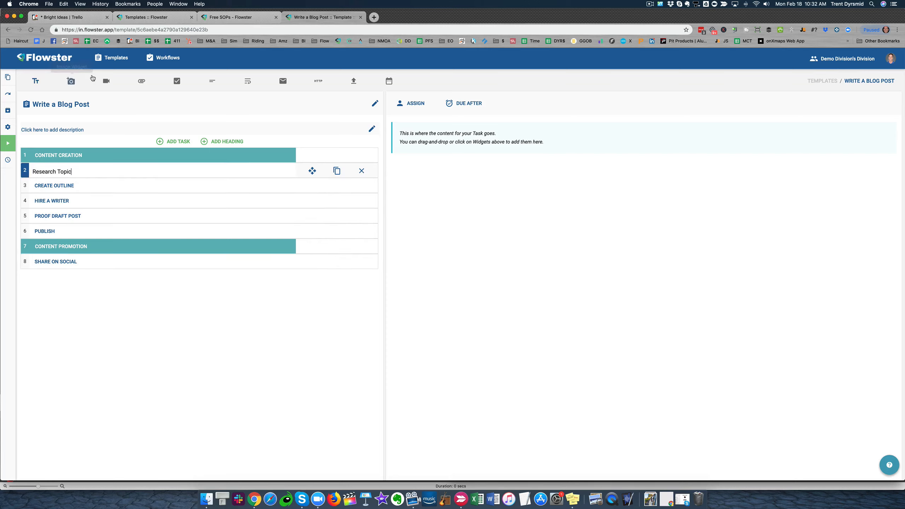
left_click(35, 80)
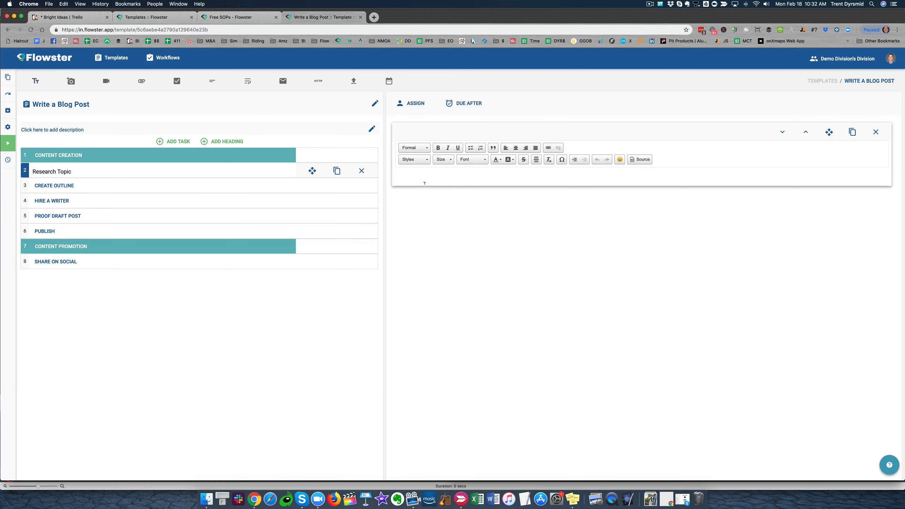
left_click(418, 176)
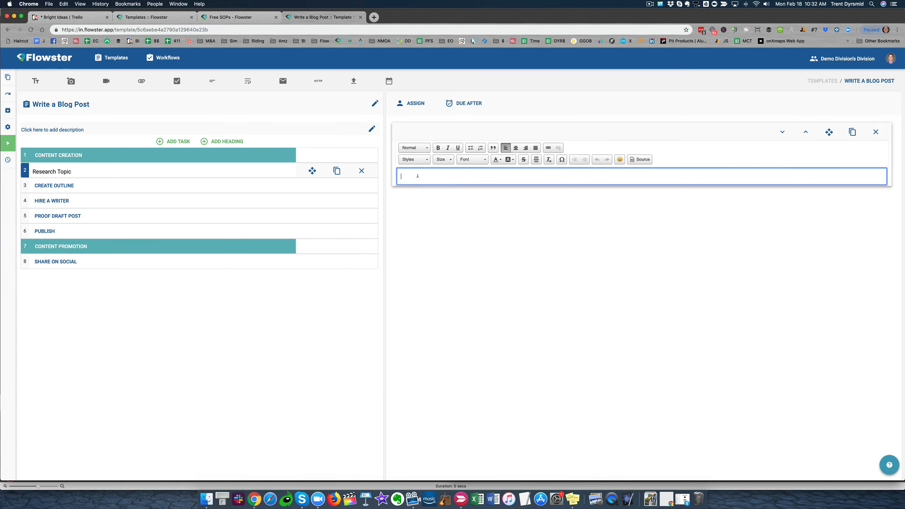
type("This is the part of the job where you do your researh")
key("Return")
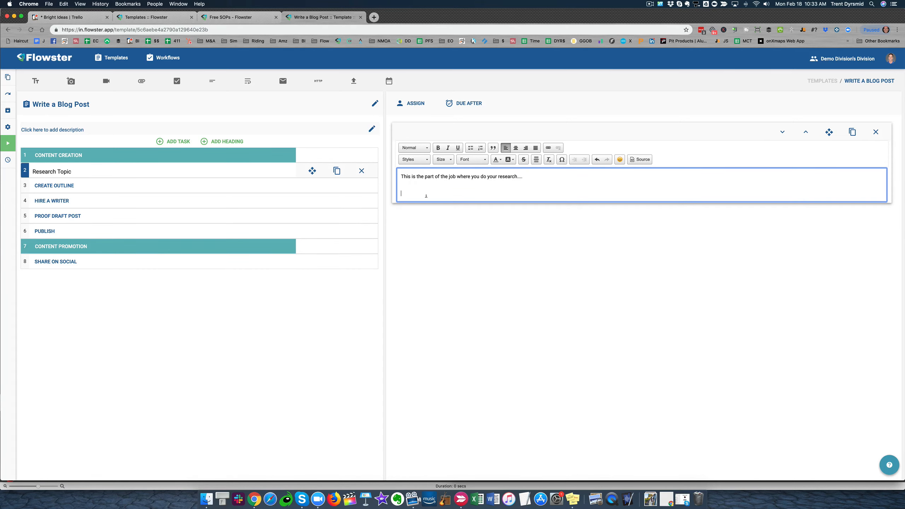
Open a new browser tab showing the Google page and switch to Skitch
left_click(374, 17)
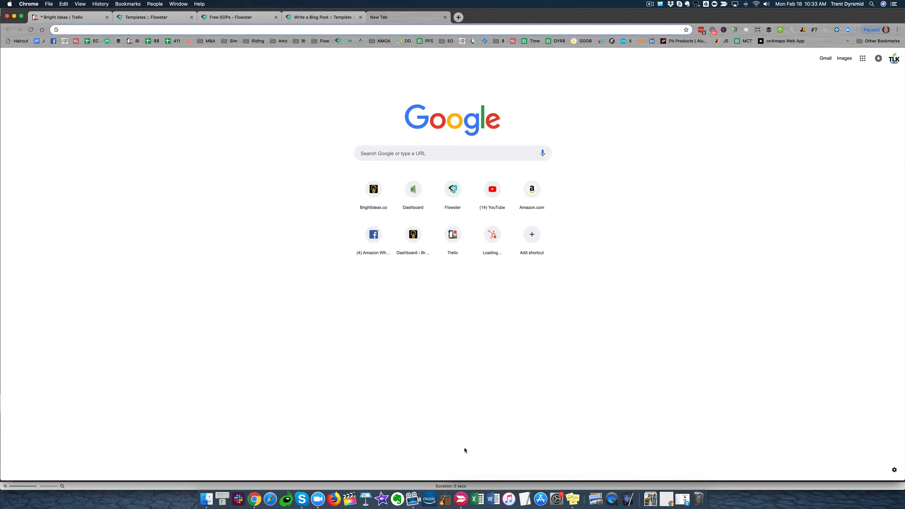
left_click(459, 492)
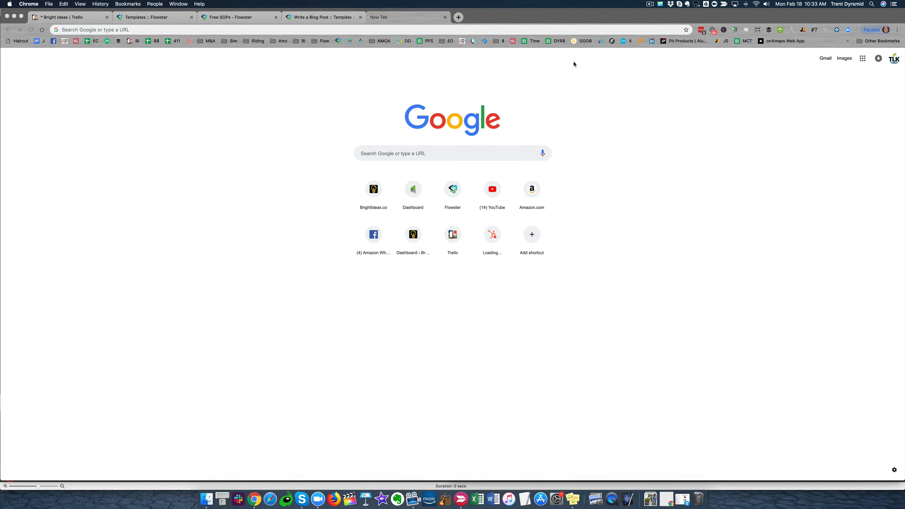
left_click(648, 5)
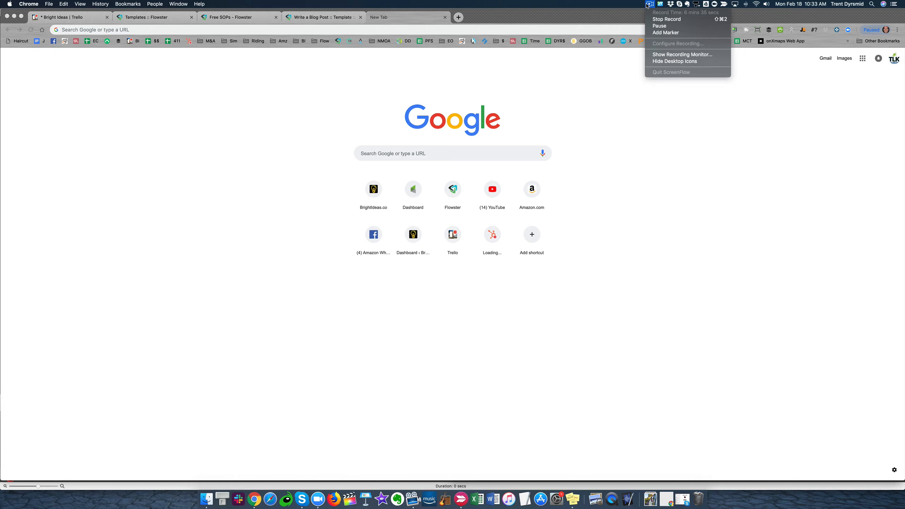
left_click(656, 24)
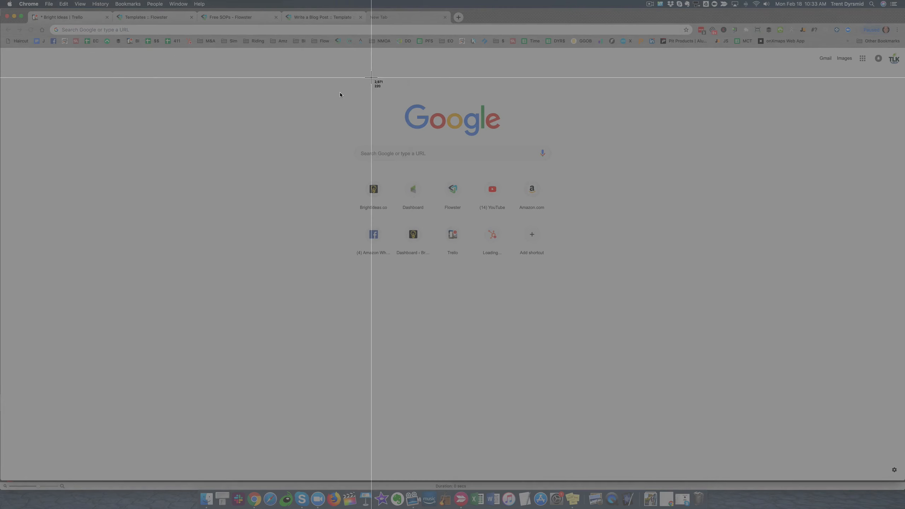
Capture a screen snap covering the Google logo, search box and shortcut icons
left_click_drag(341, 94, 573, 261)
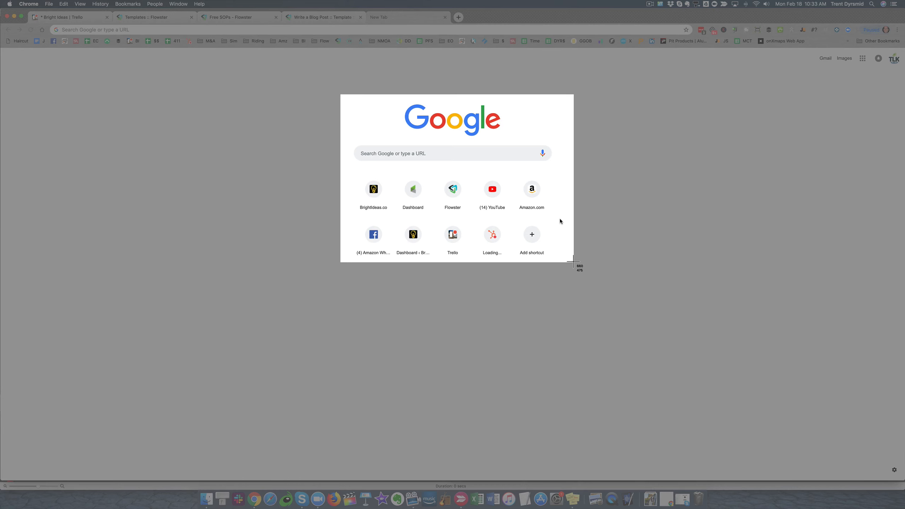
left_click(574, 263)
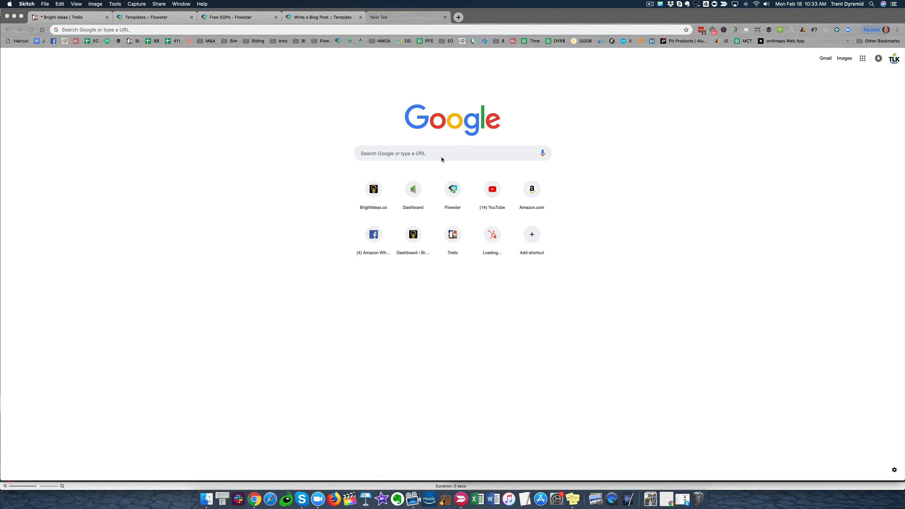
Add the Google snapshot from Skitch to the Research Topic task as an image, and delete the leftover empty image widget
left_click(312, 19)
left_click(473, 246)
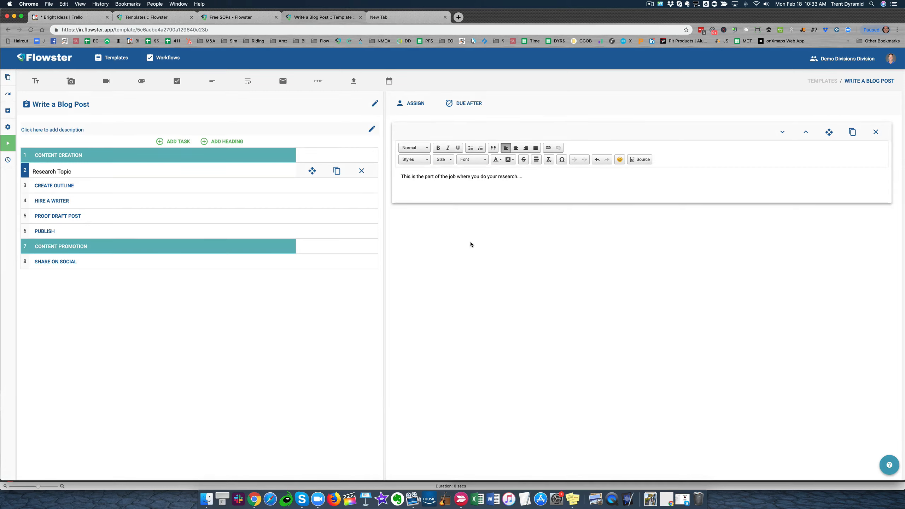
left_click(66, 83)
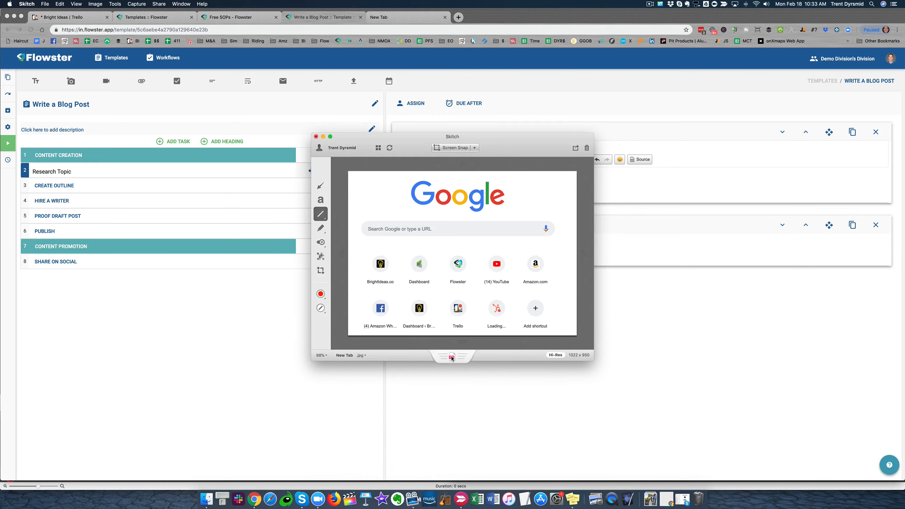
left_click_drag(452, 357, 589, 290)
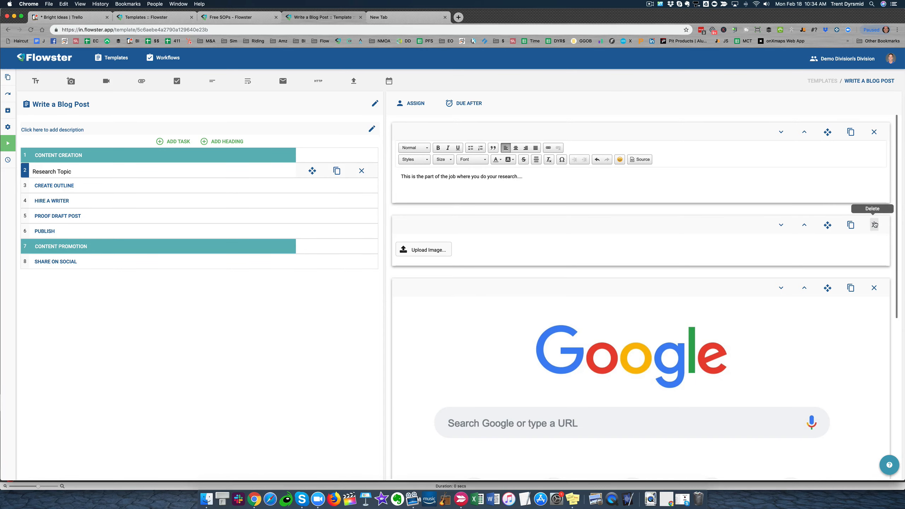
left_click(874, 222)
scroll(613, 247, "down", 3)
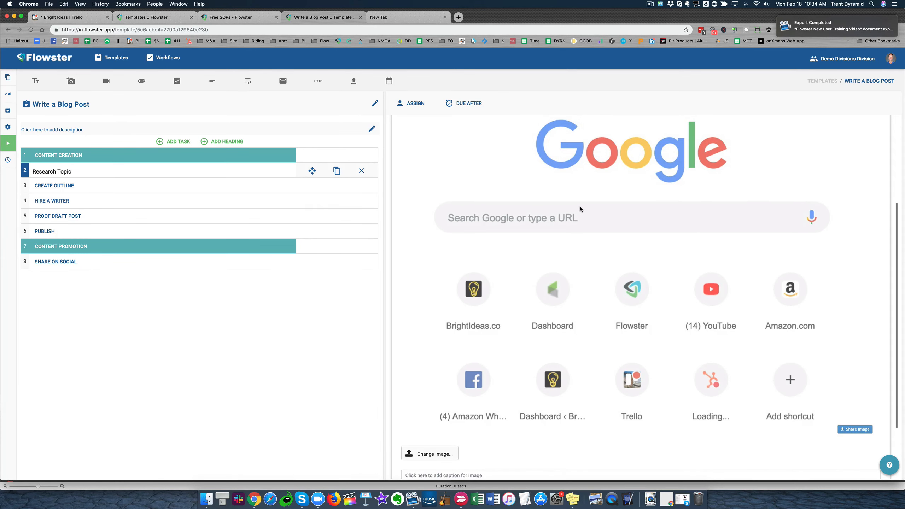
Add a video widget, a file attachment widget and a checklist widget to the Research Topic task
left_click(102, 80)
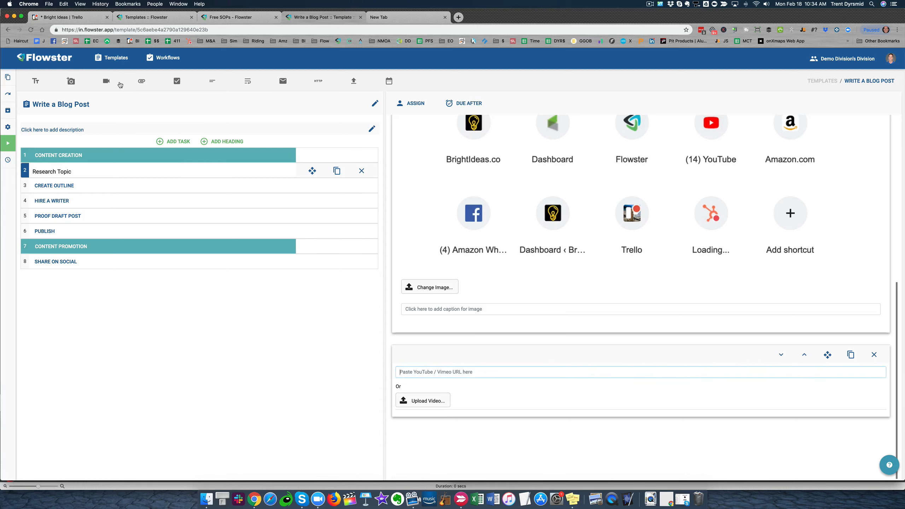
left_click(141, 81)
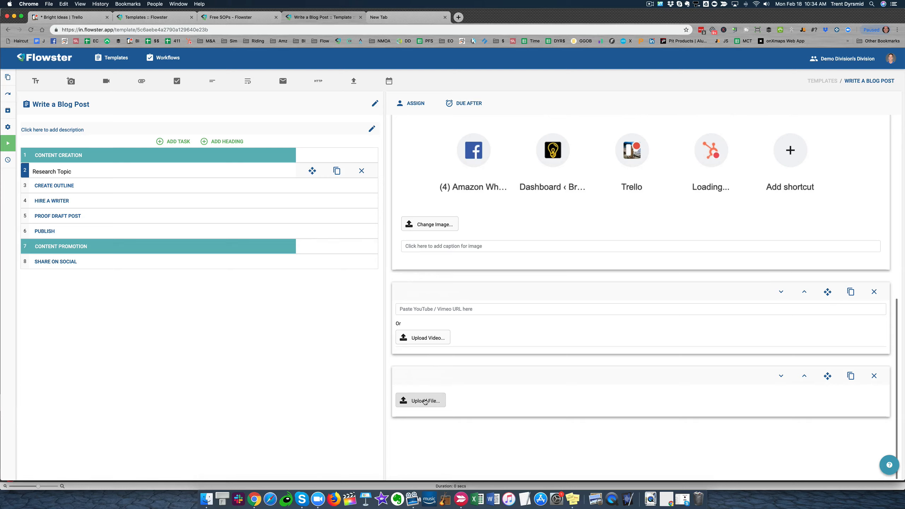
left_click(177, 81)
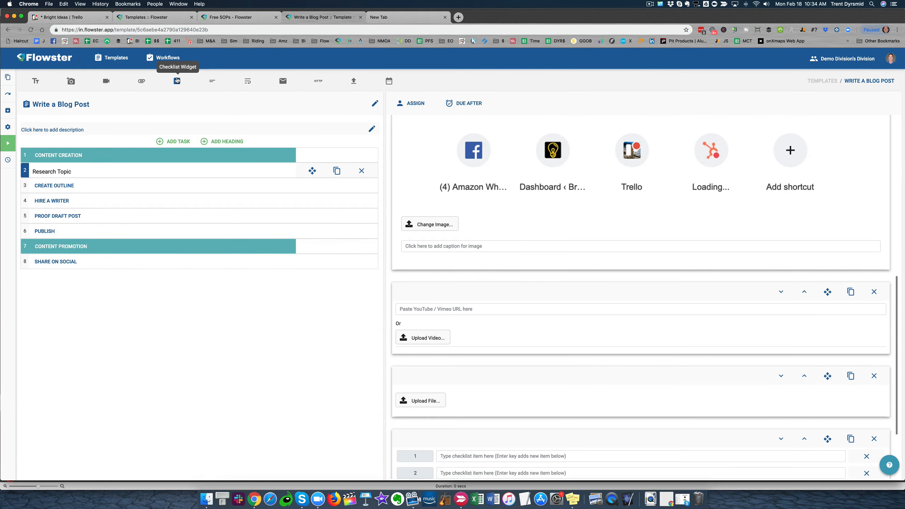
Fill in the Research Topic checklist with the items "Step 1", "Step 2" and "Step 3"
left_click(484, 355)
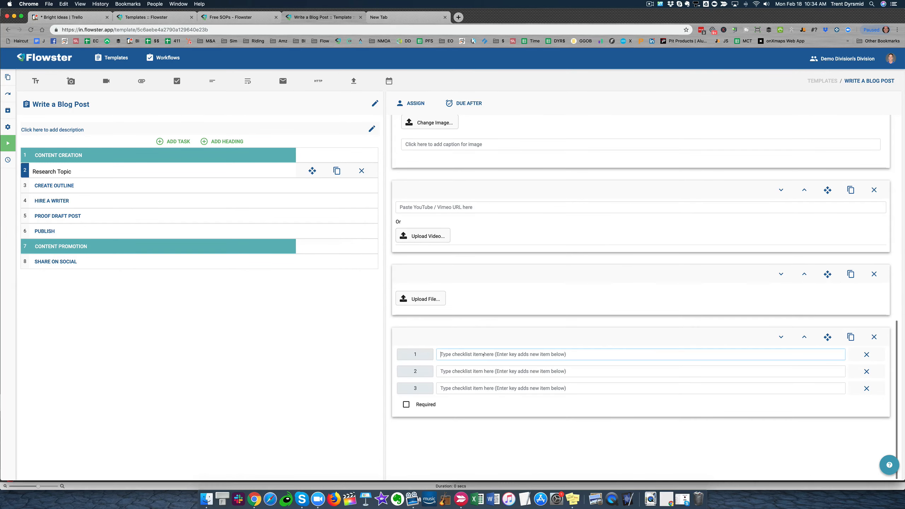
type("Step 1")
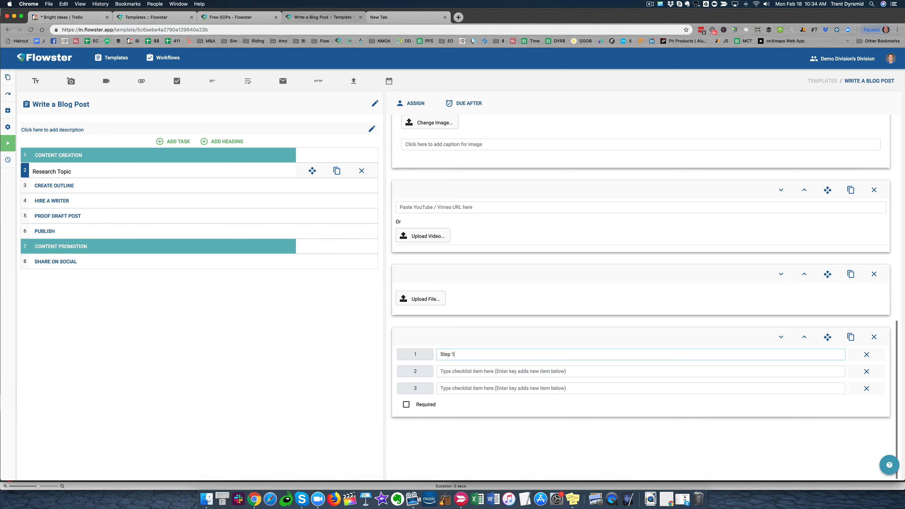
key("Return")
type("Step 3")
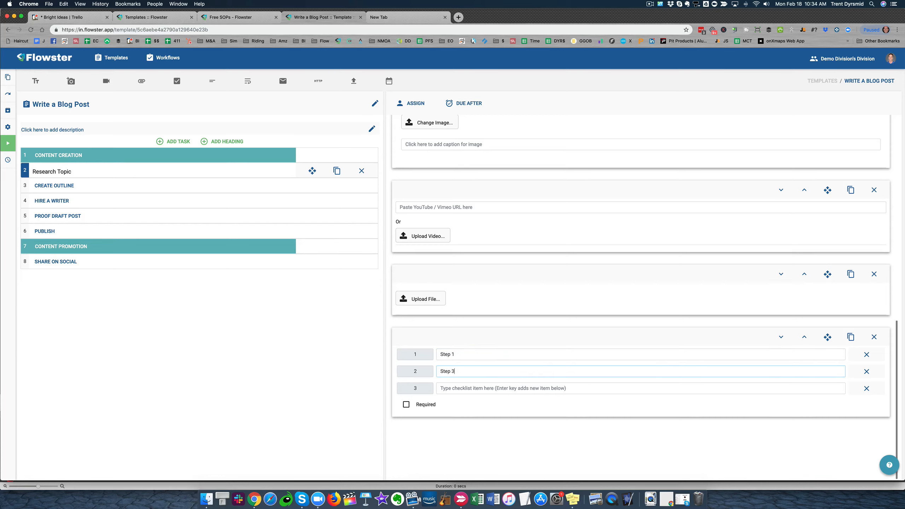
key("Return")
key("shift+Tab")
key("Right")
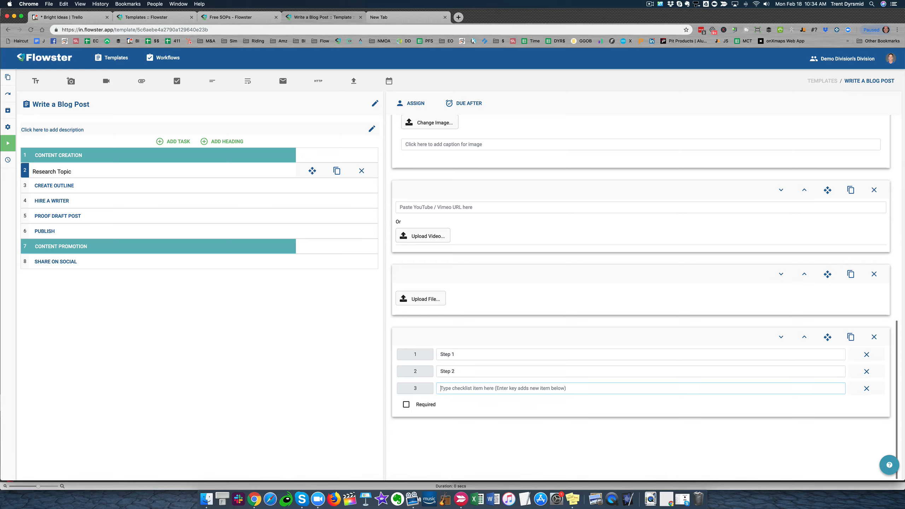
type("Step 3")
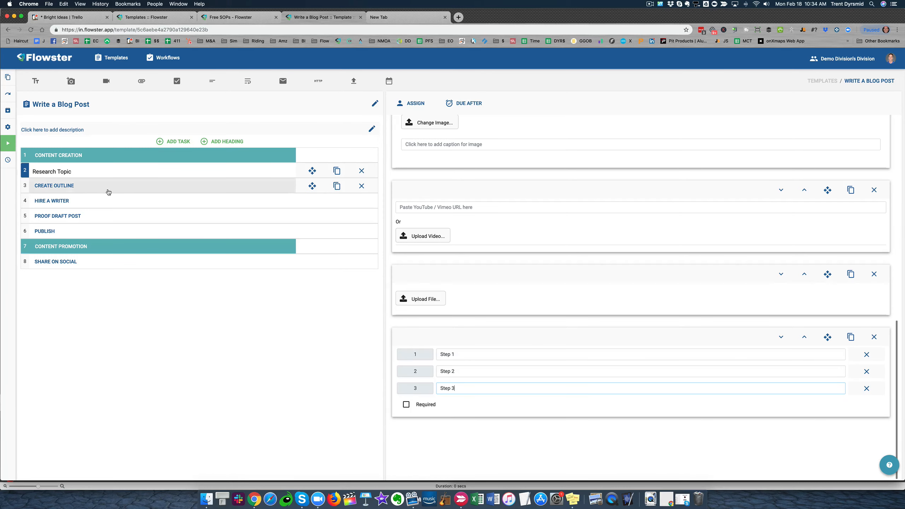
Add a required short text input labelled "Post Title" to the Create Outline task
left_click(66, 186)
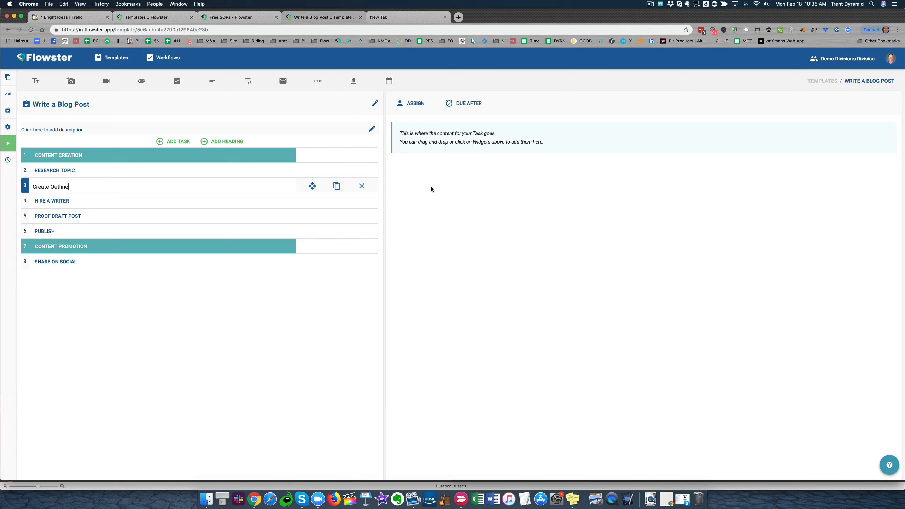
left_click(211, 83)
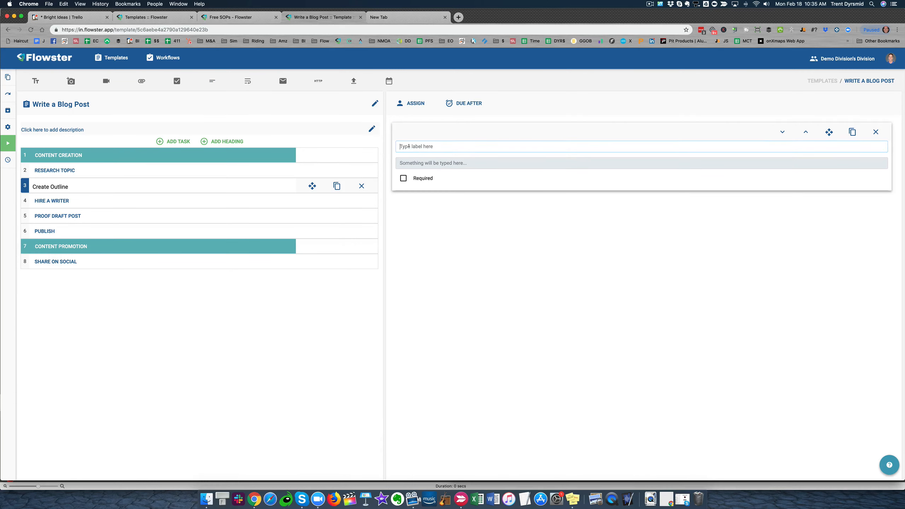
type("Post Title")
left_click(403, 177)
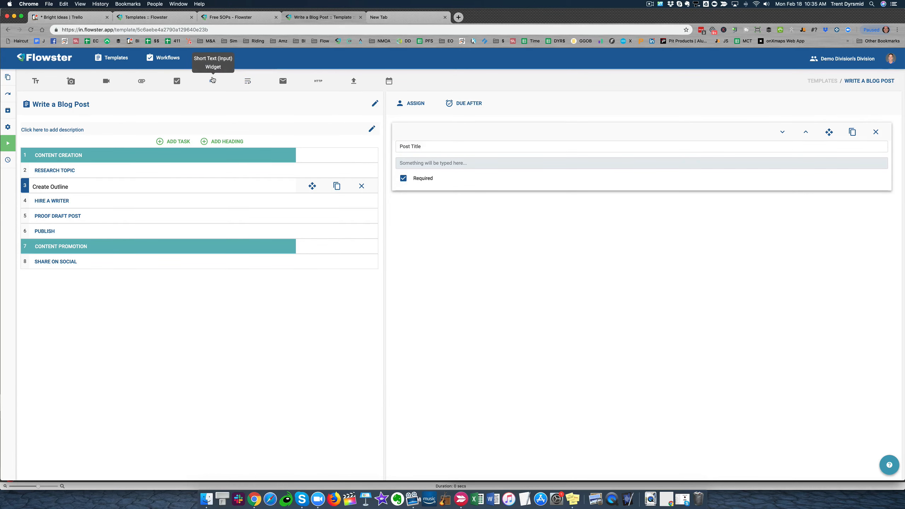
Add a required long text input labelled "Post outline" below the Post Title input
left_click(248, 82)
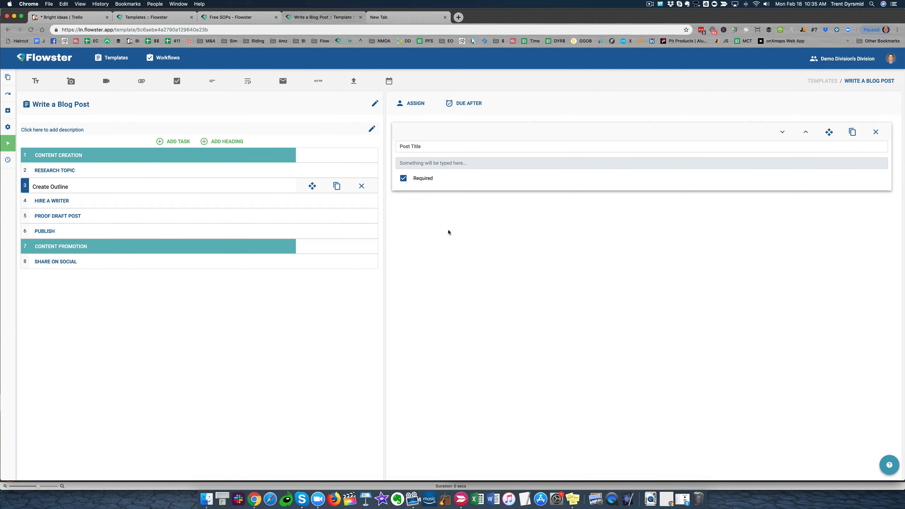
left_click(420, 227)
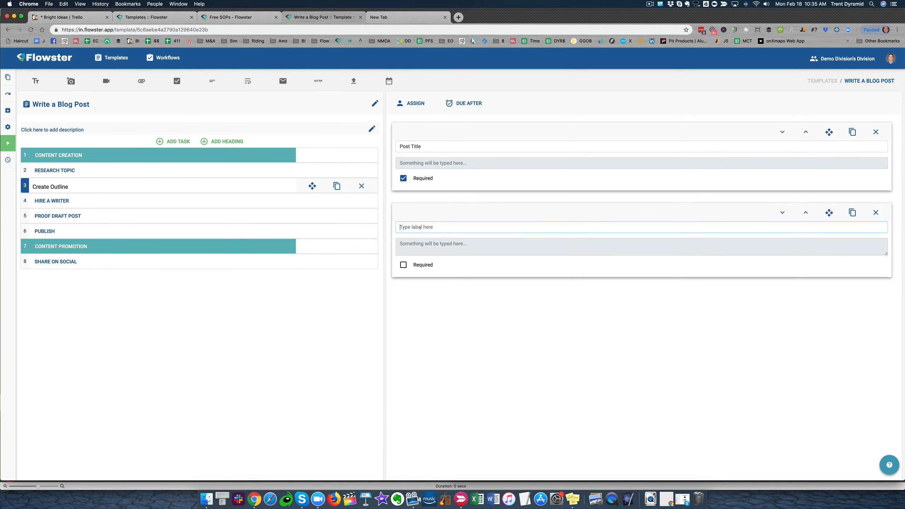
type("Post outline")
left_click(403, 265)
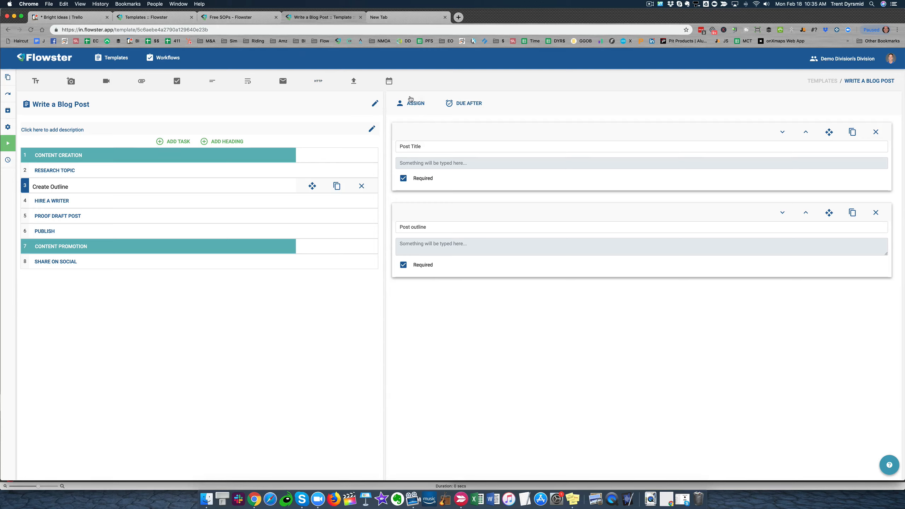
Add a website input labelled "Reference Link" to the Create Outline task, plus unlabelled file upload and date inputs
left_click(318, 81)
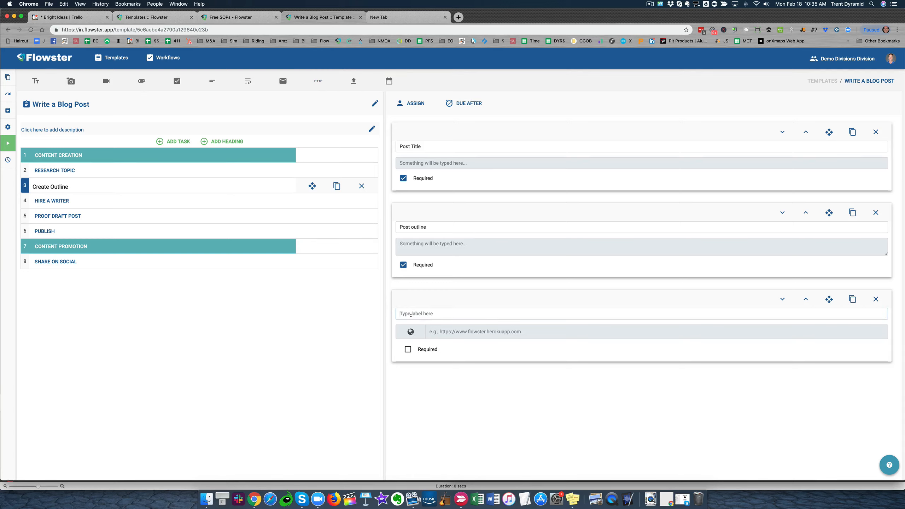
type("Reference Link")
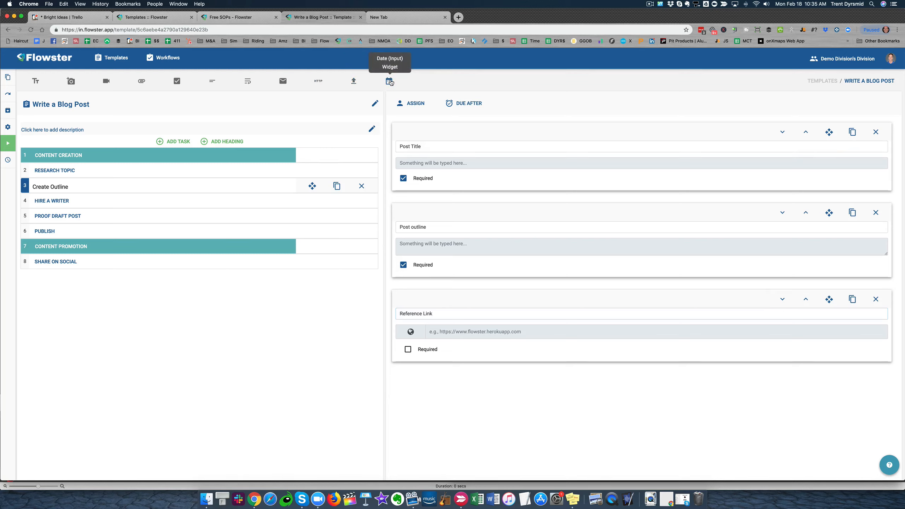
left_click(354, 81)
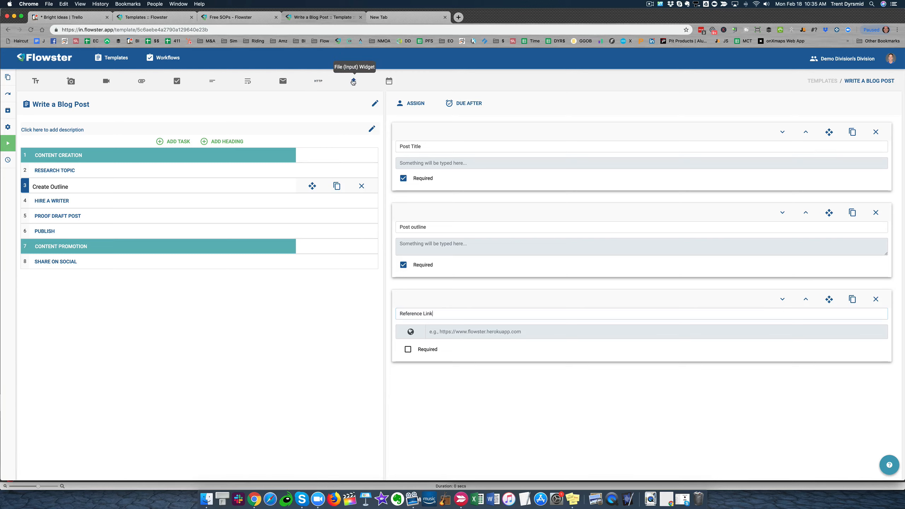
left_click(389, 81)
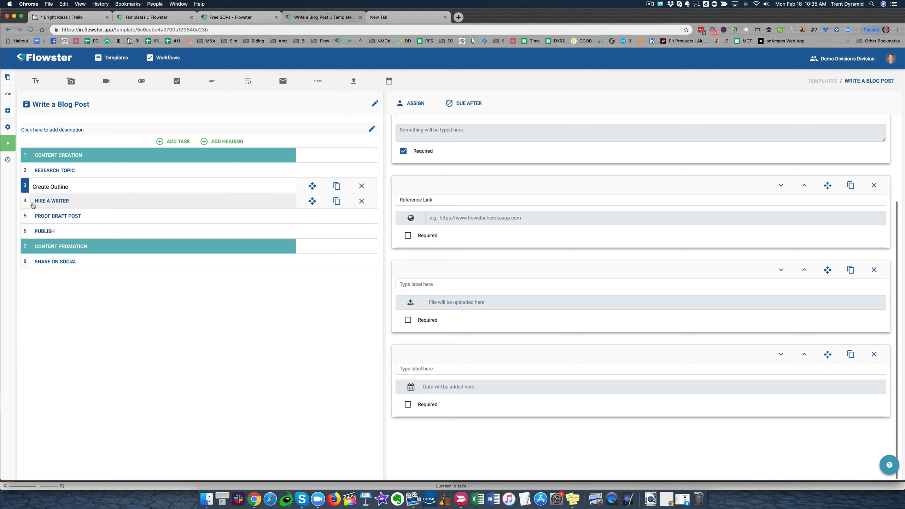
Execute the template as a workflow, appending a hyphen and the person's first name to "Write a Blog Post"
left_click(23, 143)
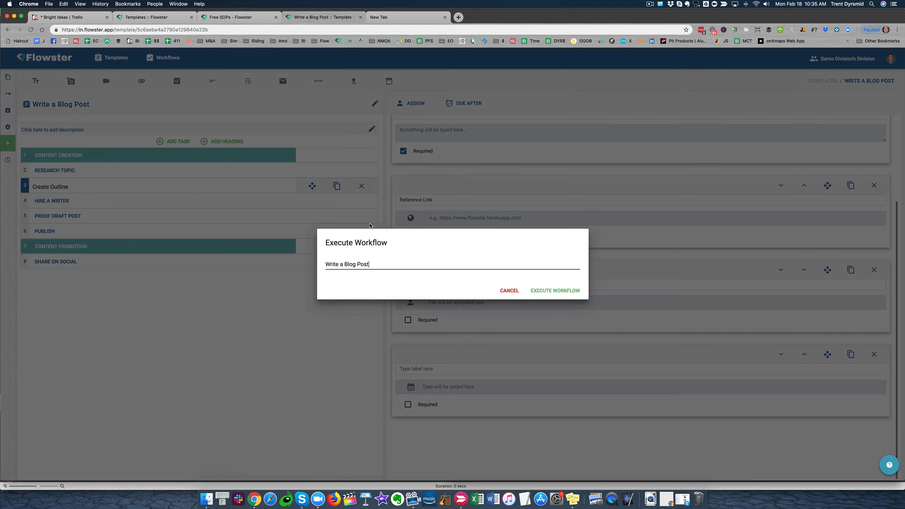
type("- Trent")
key("Return")
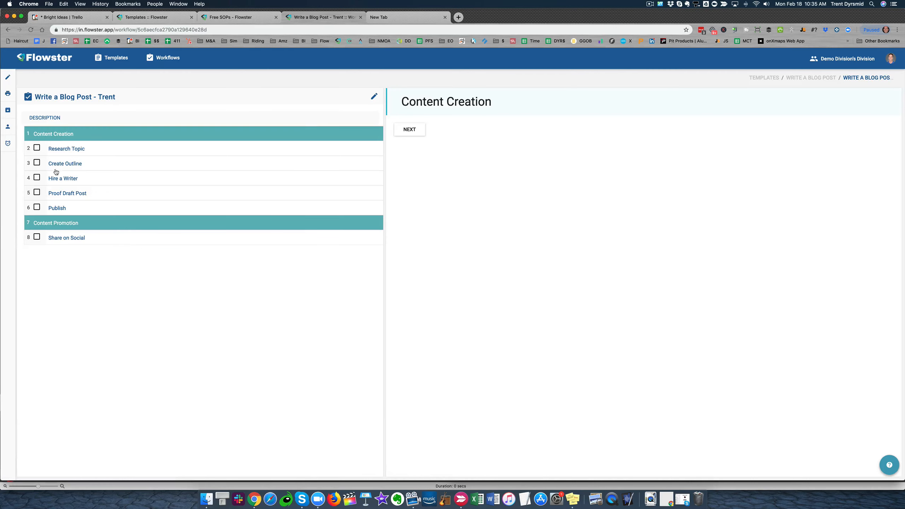
Open the Research Topic task in the workflow and check off all three of its checklist items
left_click(65, 150)
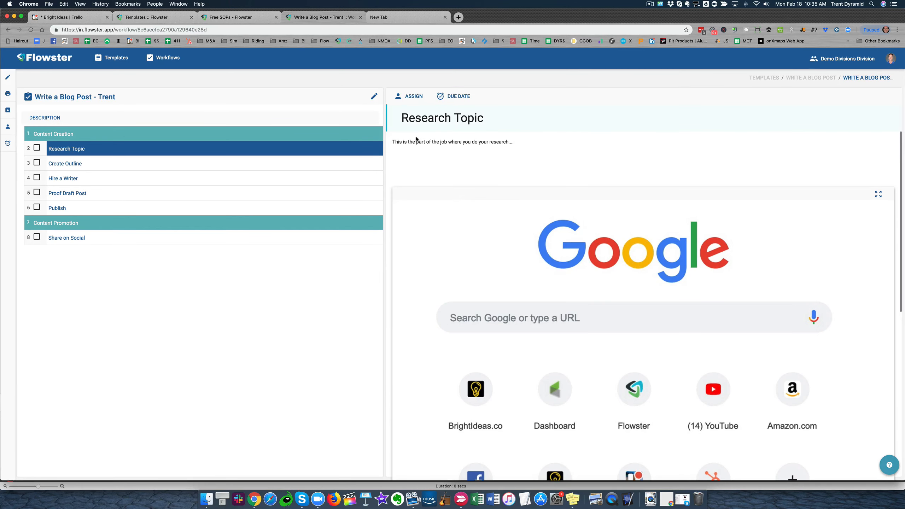
left_click_drag(409, 141, 533, 164)
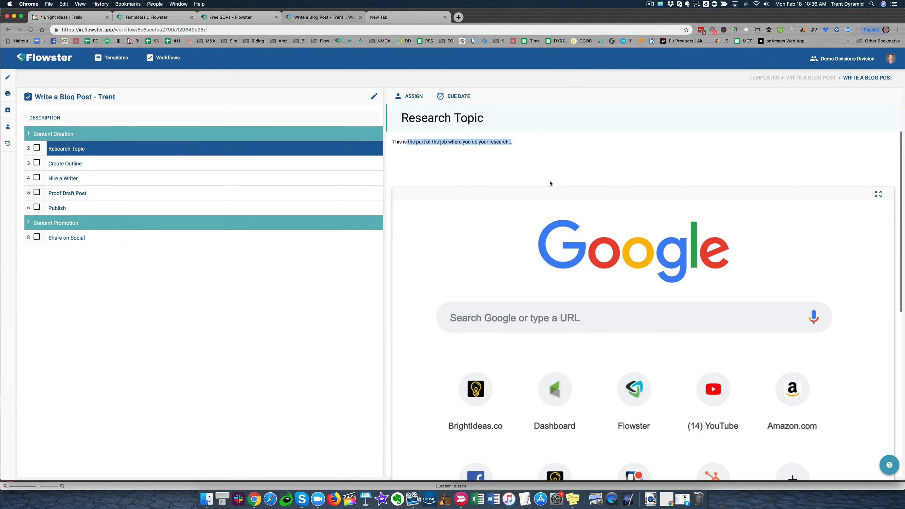
scroll(563, 213, "down", 3)
scroll(562, 214, "down", 6)
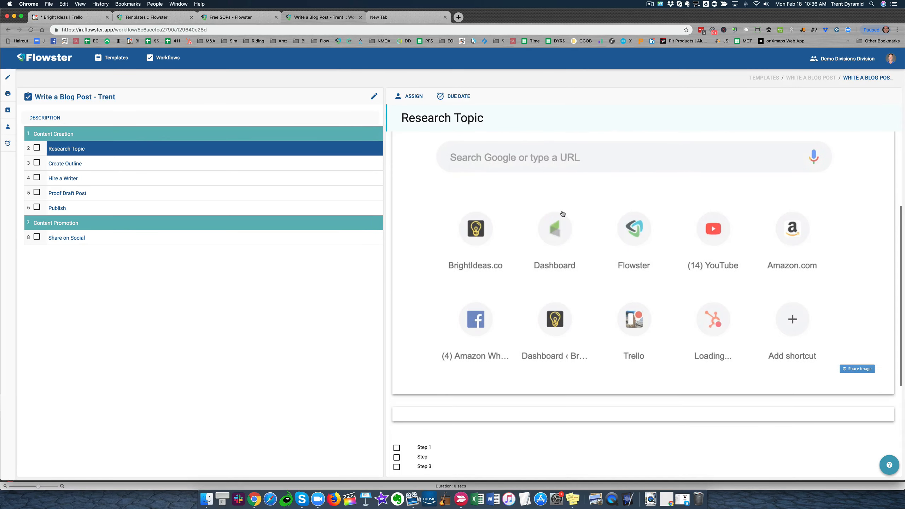
left_click(397, 329)
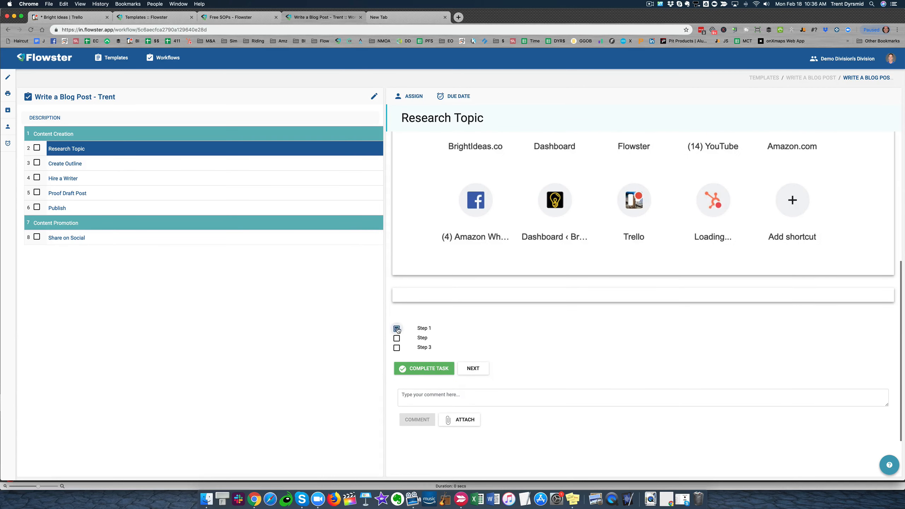
left_click(396, 338)
left_click(398, 347)
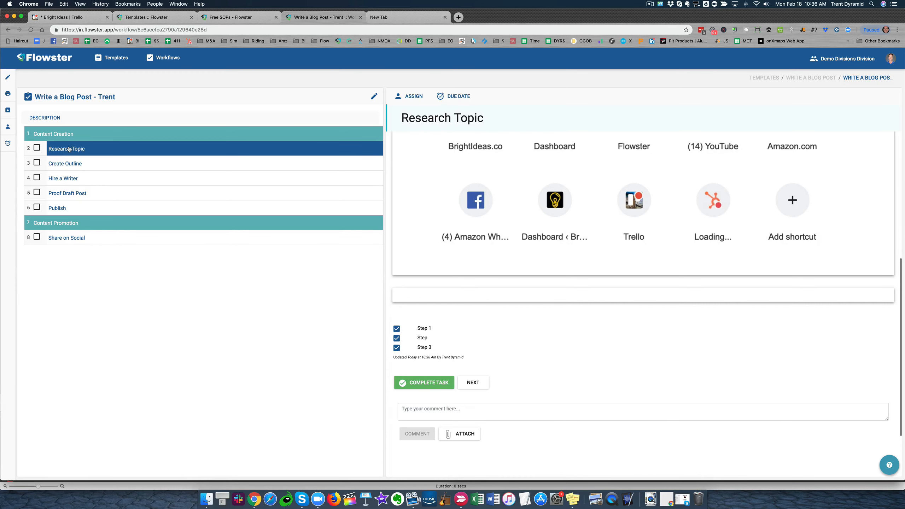
Mark the Research Topic task as complete
scroll(471, 150, "down", 5)
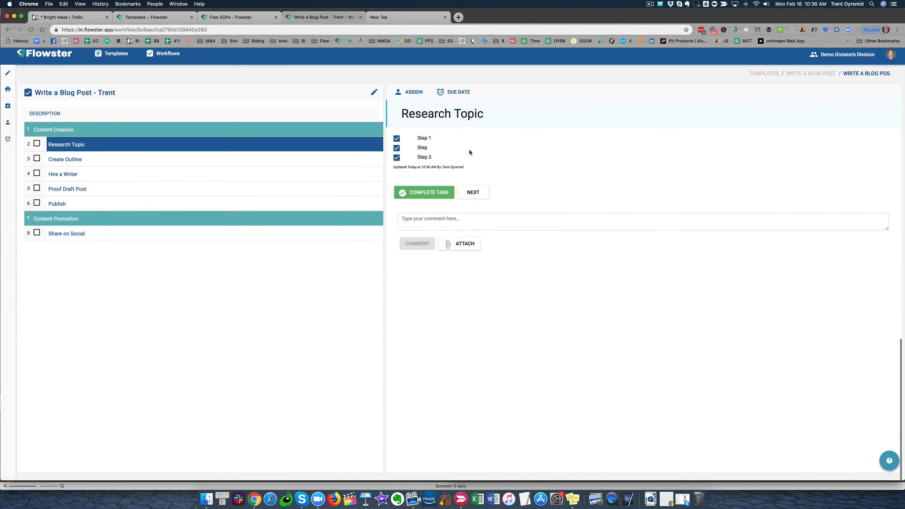
scroll(478, 173, "up", 5)
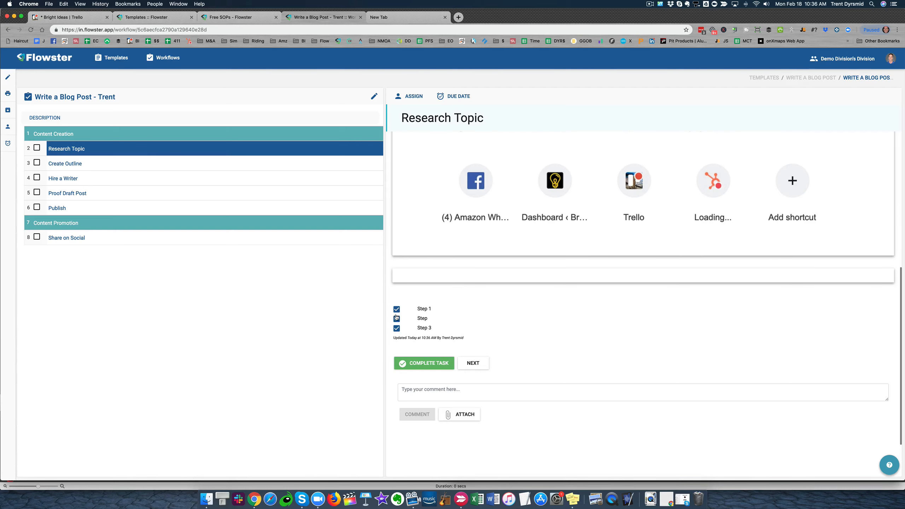
left_click(428, 363)
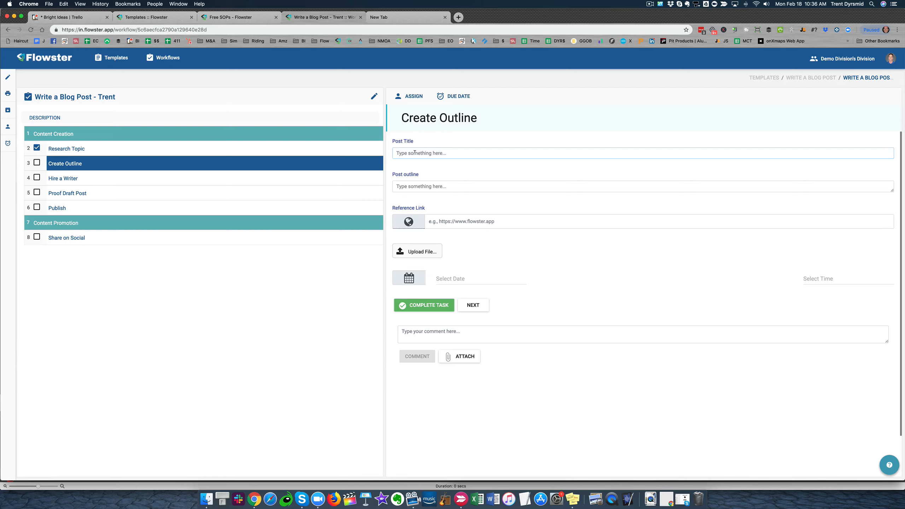
Enter "How to Run Flowster" as the post title in the Create Outline task
type("How to run Flowster")
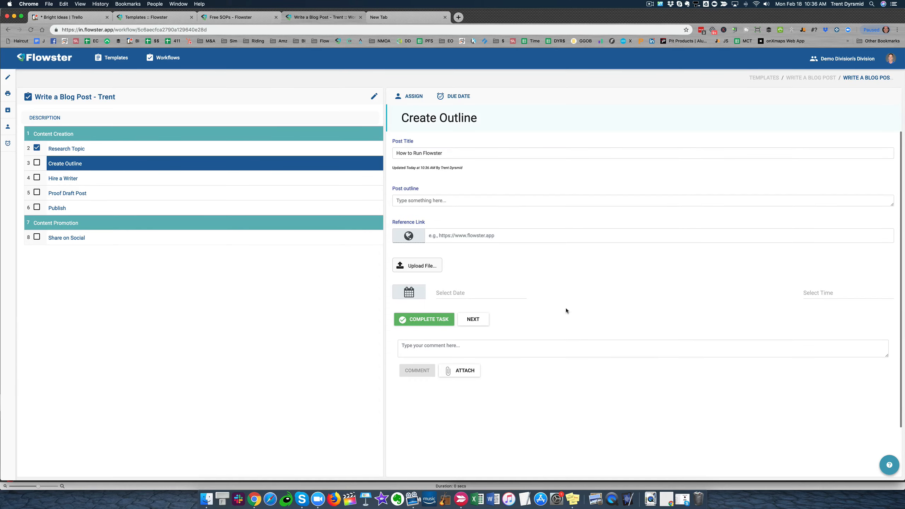
Enter the post outline as three dashed lines: "- Software", "- User" and "- Resource"
left_click(415, 200)
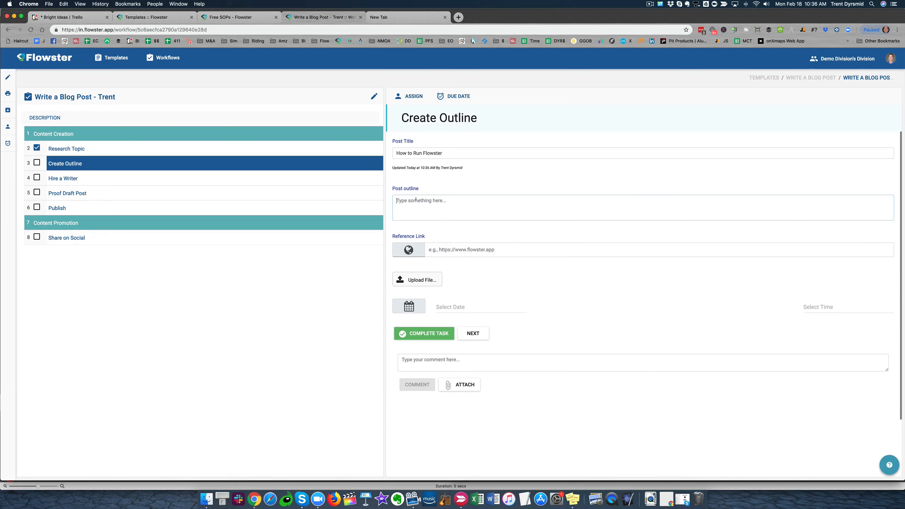
type("-")
type(" Software")
type(" - U")
type("ser")
key("Return")
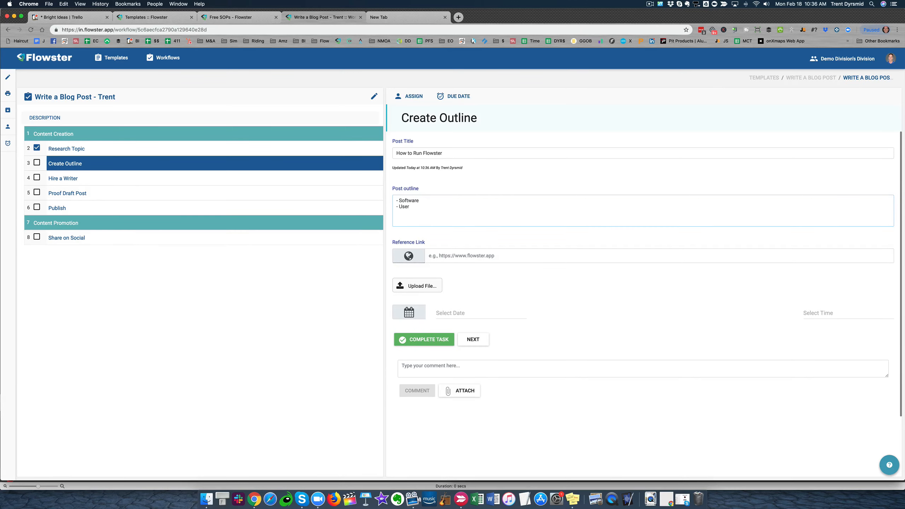
type("- Resource")
Enter "Google.com" as the reference link in the Create Outline task
scroll(515, 268, "down", 1)
left_click(447, 235)
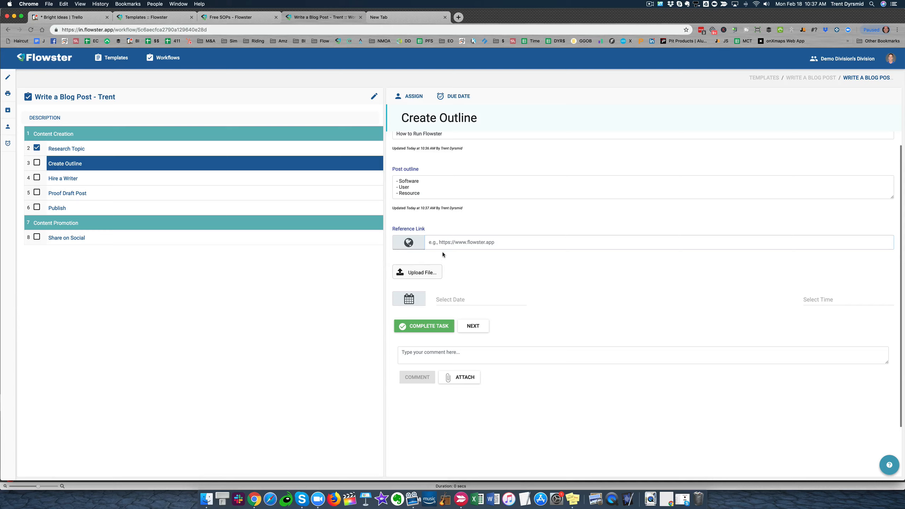
type("wwww")
key("BackSpace")
key("BackSpace")
key("BackSpace")
type("https")
key("BackSpace")
key("BackSpace")
key("BackSpace")
key("BackSpace")
key("BackSpace")
type("Googl")
Upload the image Focus.jpg from the Downloads folder to the Create Outline task
left_click(419, 289)
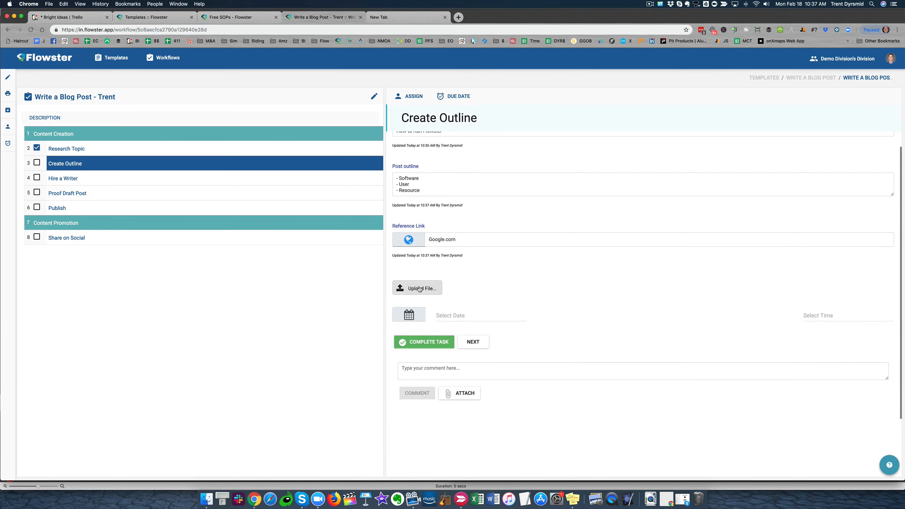
left_click(419, 289)
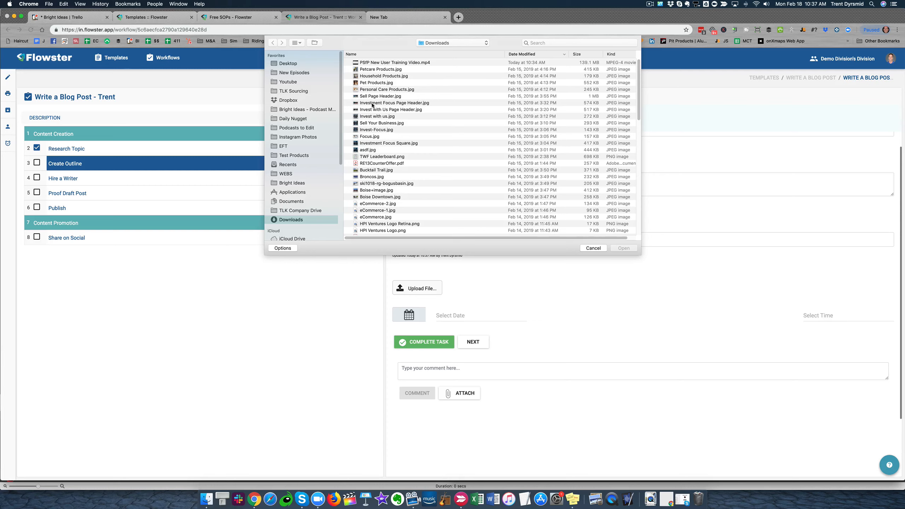
scroll(383, 95, "down", 1)
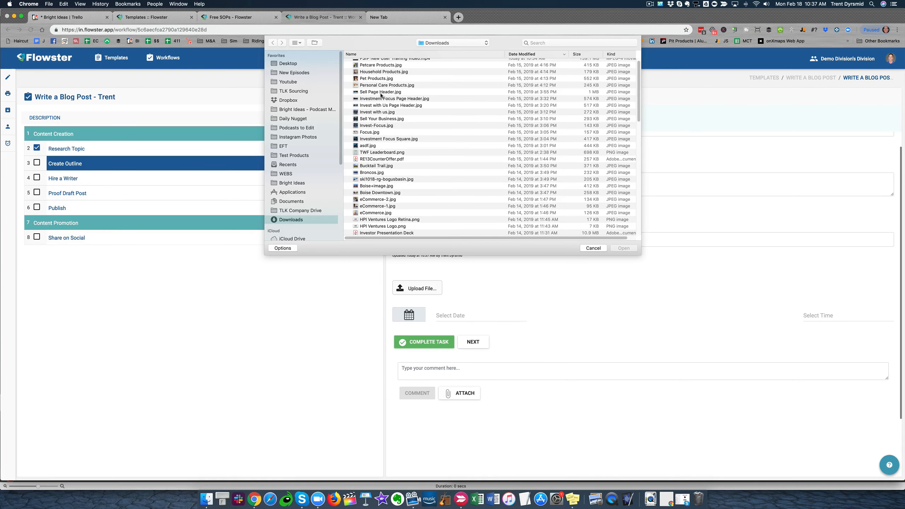
left_click(370, 132)
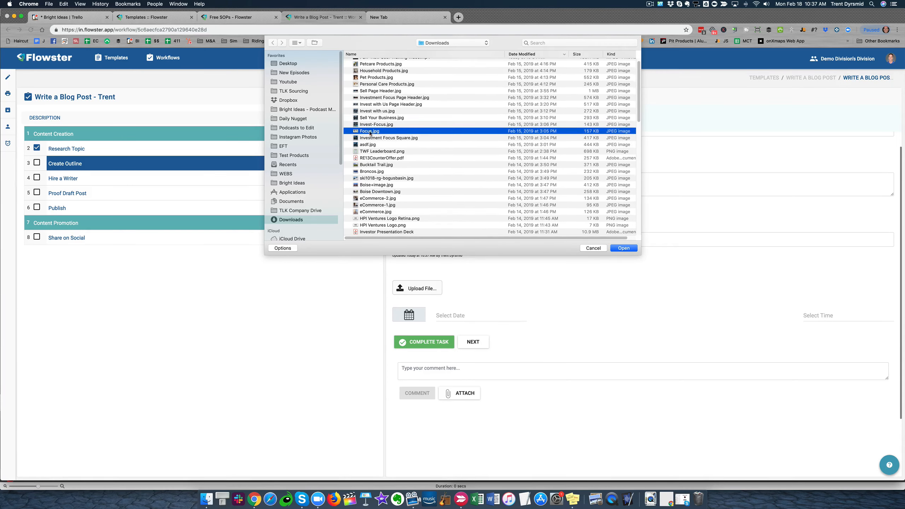
left_click(624, 248)
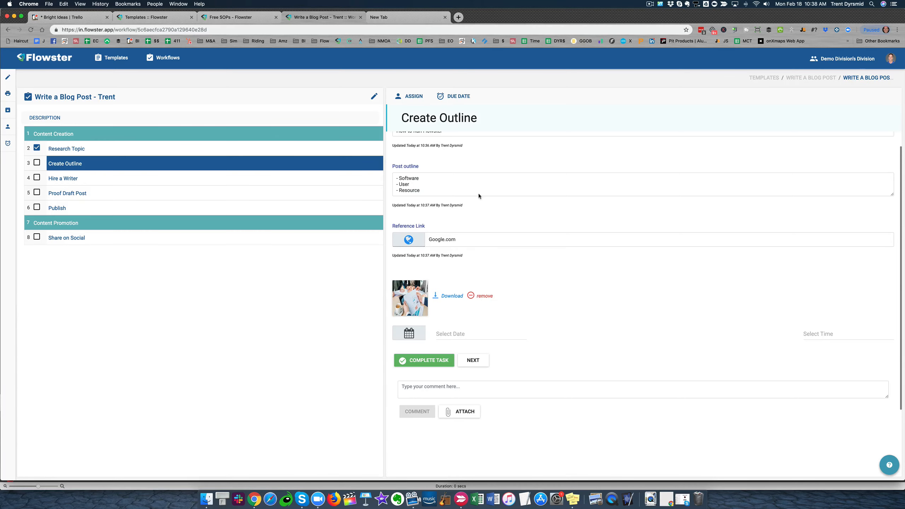
Set the Create Outline task's date field to 2019-02-21 at 10:38 am
scroll(462, 239, "up", 2)
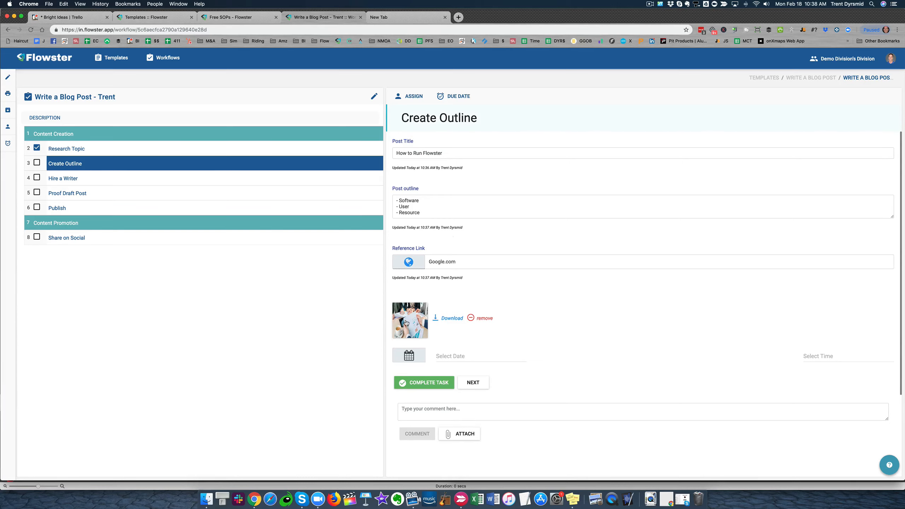
left_click(409, 355)
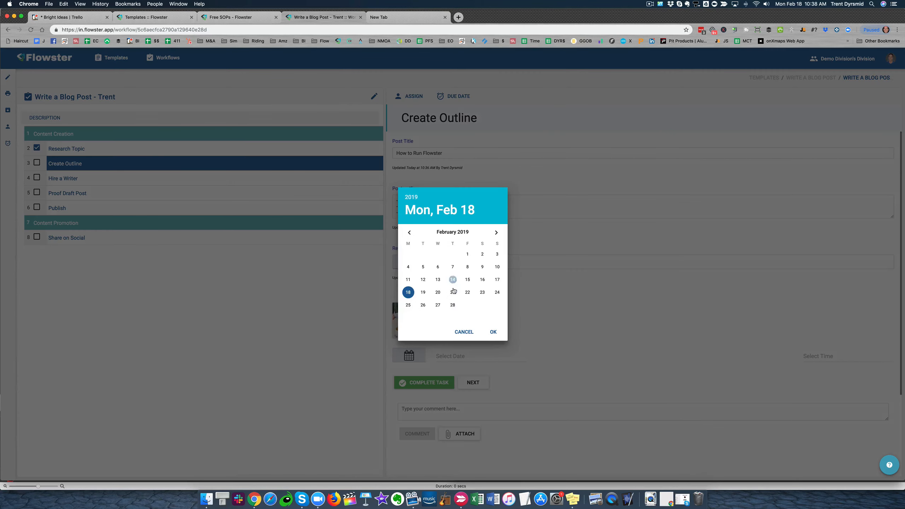
left_click(453, 293)
left_click(493, 331)
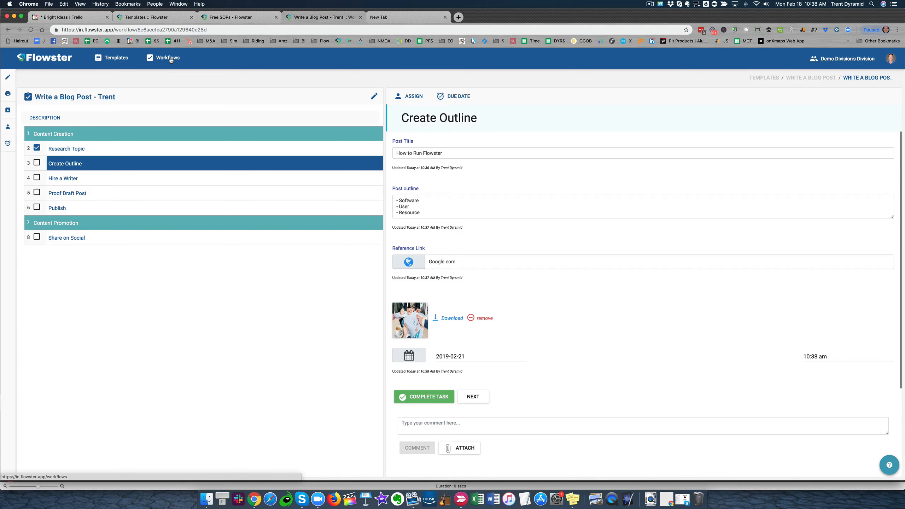
Reopen the running workflow under the "Write a Blog Post" template and switch to editing its template
left_click(111, 58)
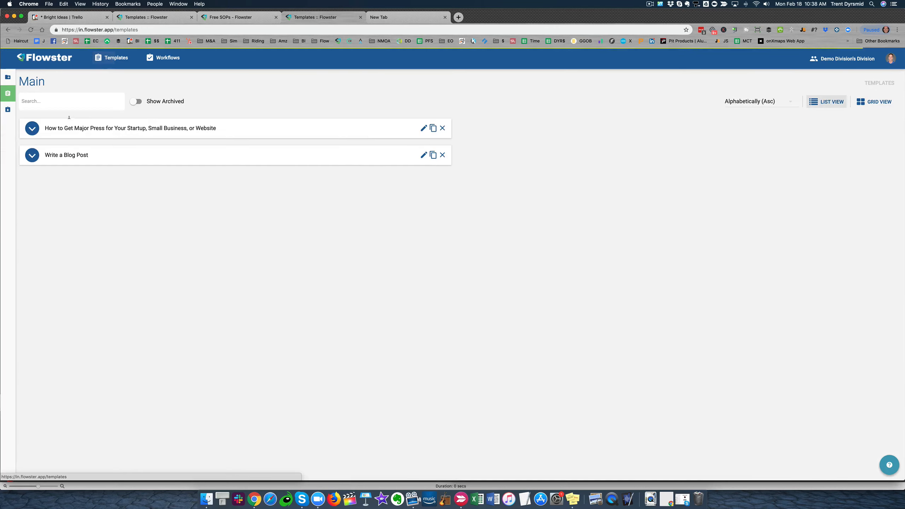
left_click(32, 155)
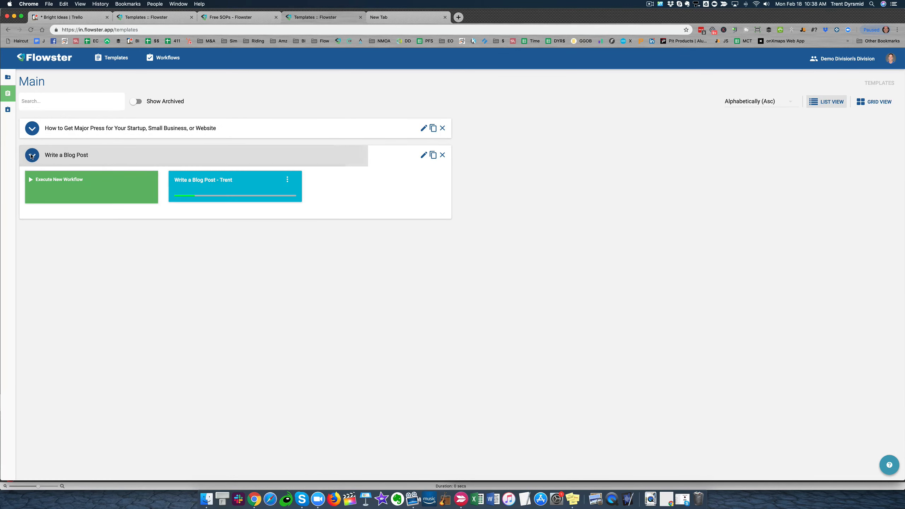
left_click(200, 179)
mouse_move(14, 110)
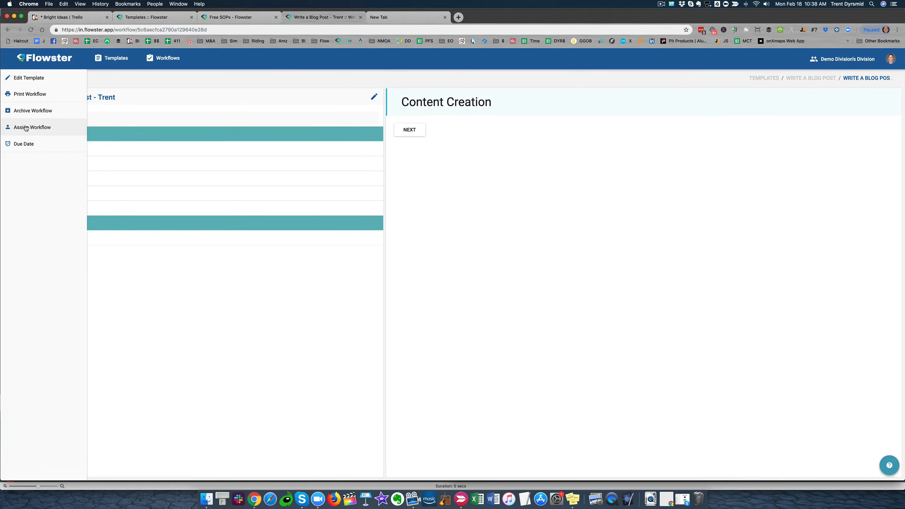
left_click(26, 78)
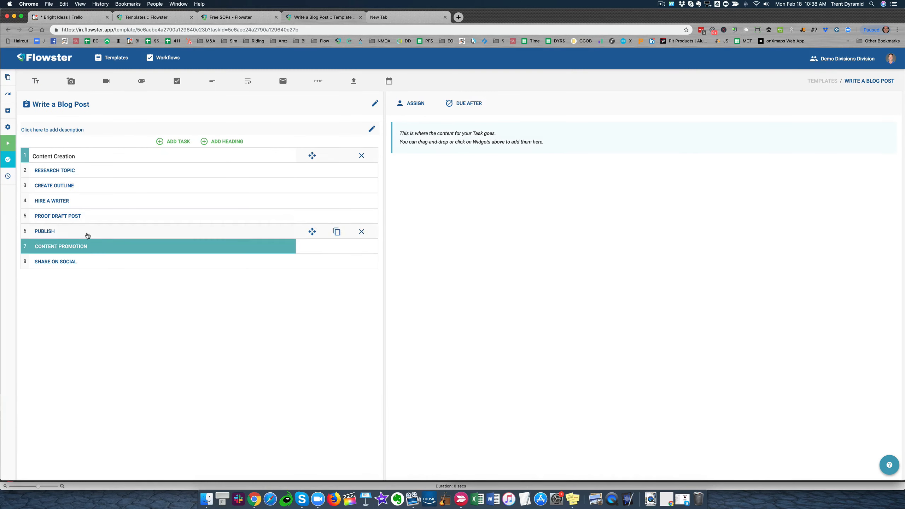
Add a new task below Share on Social in the template and apply the update to the active workflow, opening the added task there
left_click(87, 261)
left_click(173, 141)
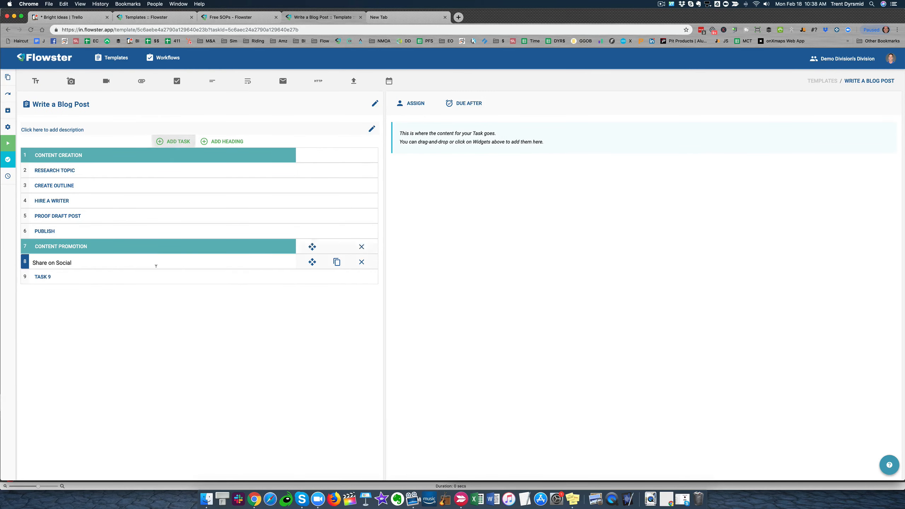
mouse_move(11, 159)
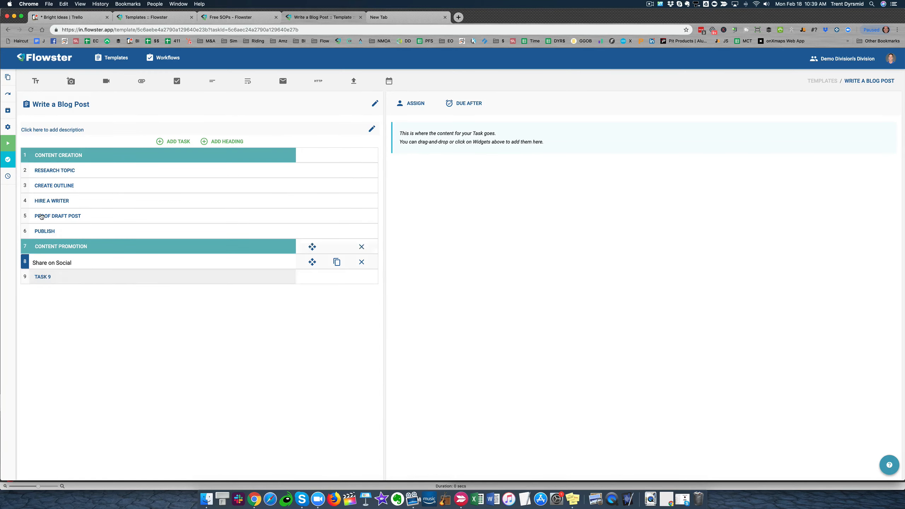
left_click(21, 159)
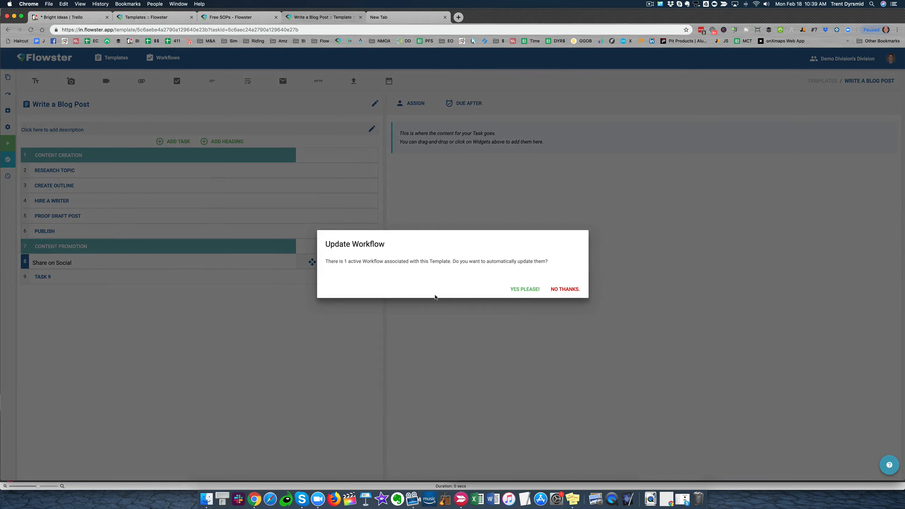
left_click(524, 289)
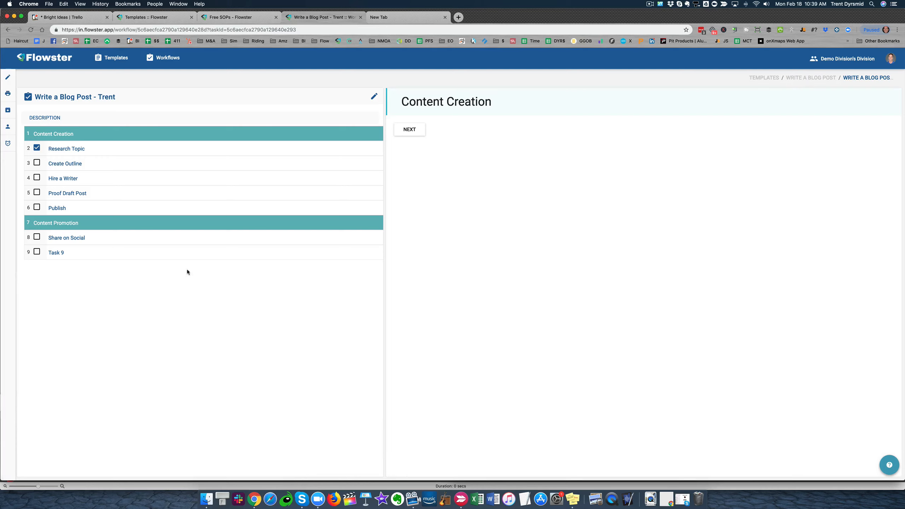
left_click(56, 253)
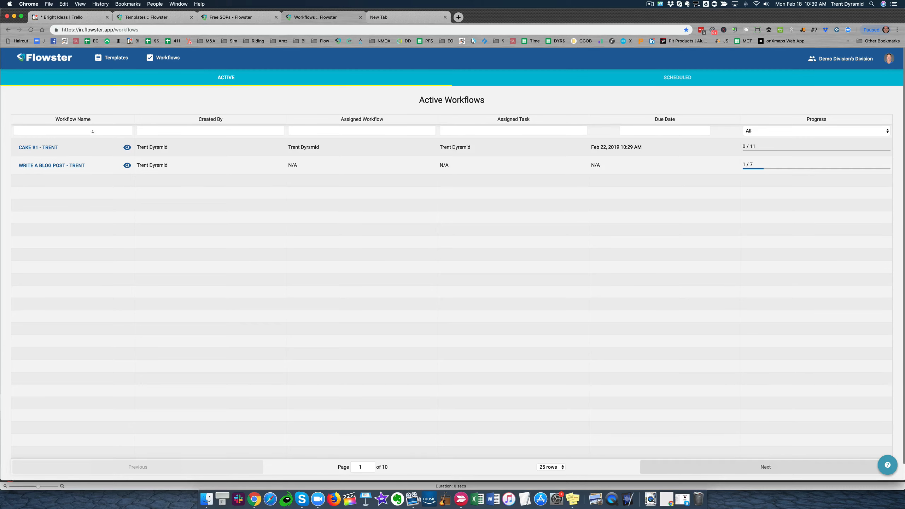
Filter the active workflows by the name "cake" and clear the filter again
left_click(93, 132)
type("cake")
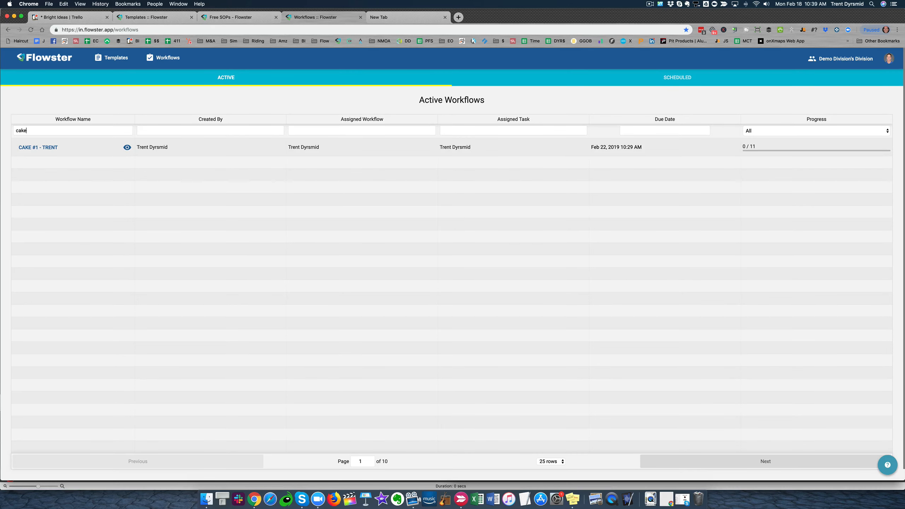
double_click(62, 134)
key("BackSpace")
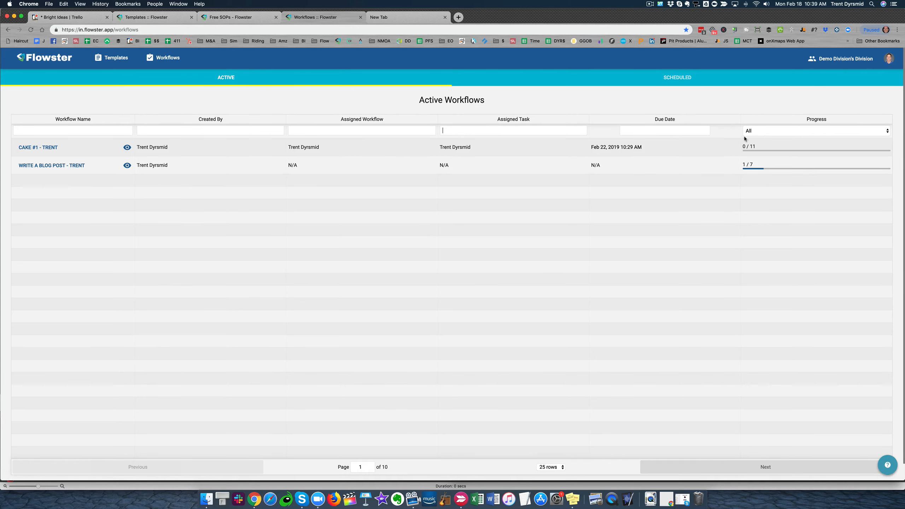
Examine the progress filter and rows-per-page choices for the active workflows, and view the scheduled workflows
left_click(782, 131)
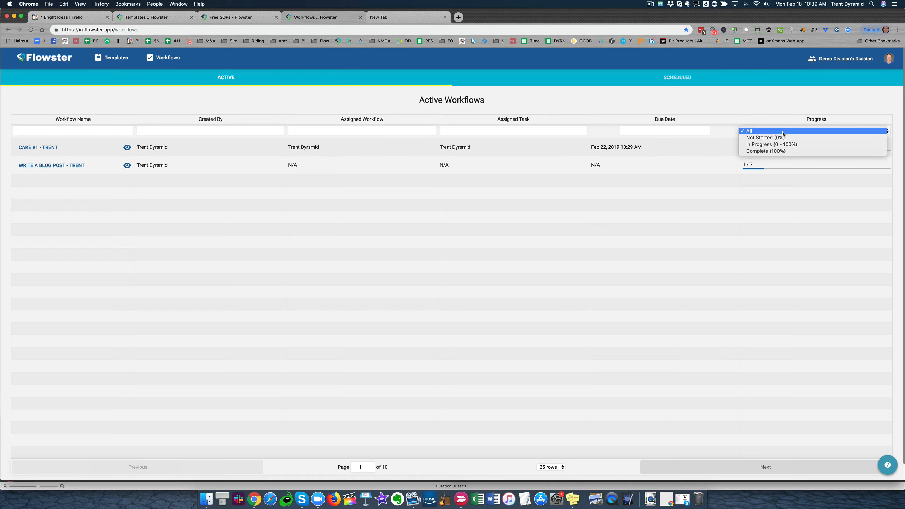
left_click(772, 105)
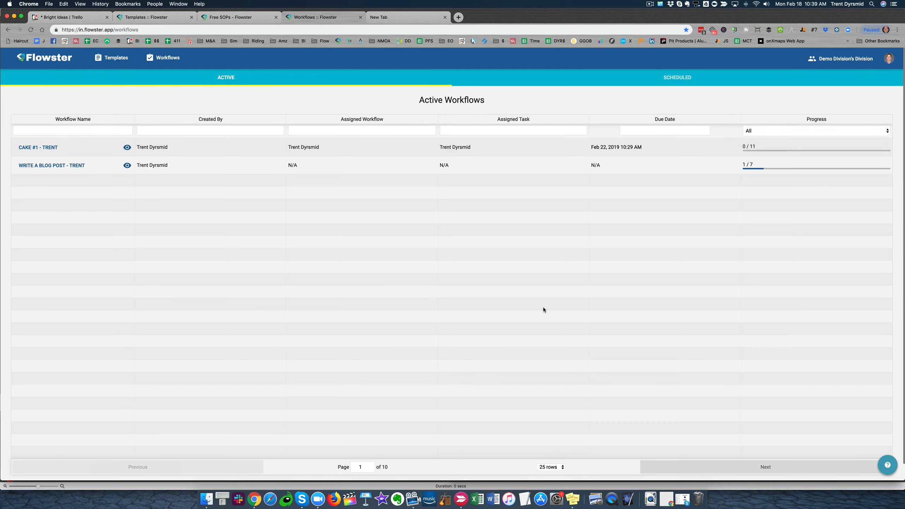
left_click(549, 468)
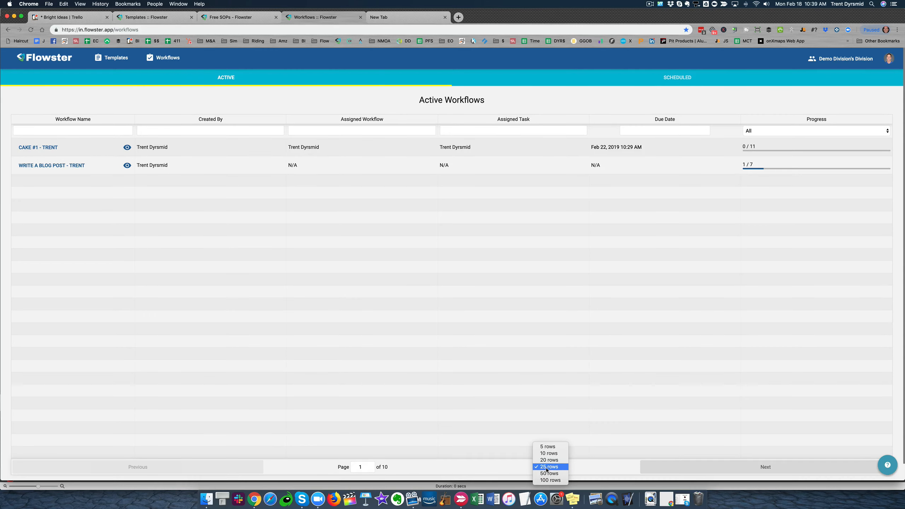
left_click(455, 463)
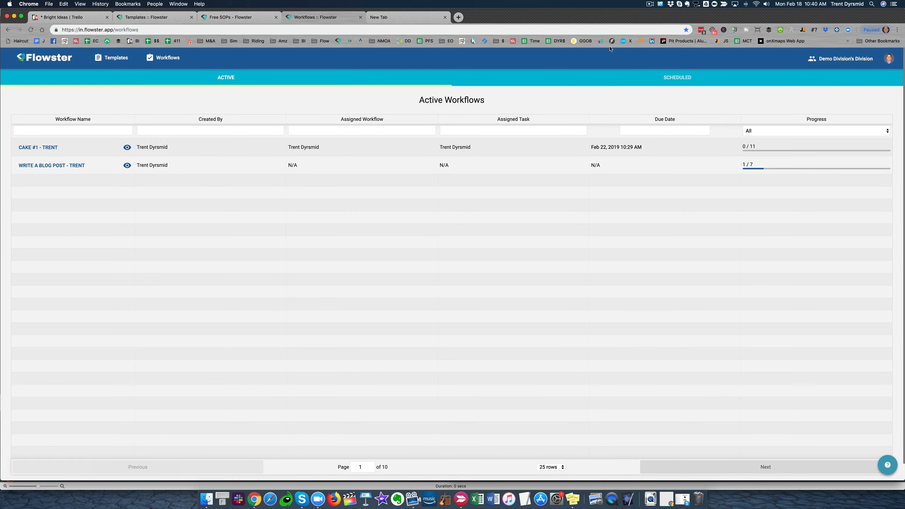
left_click(675, 76)
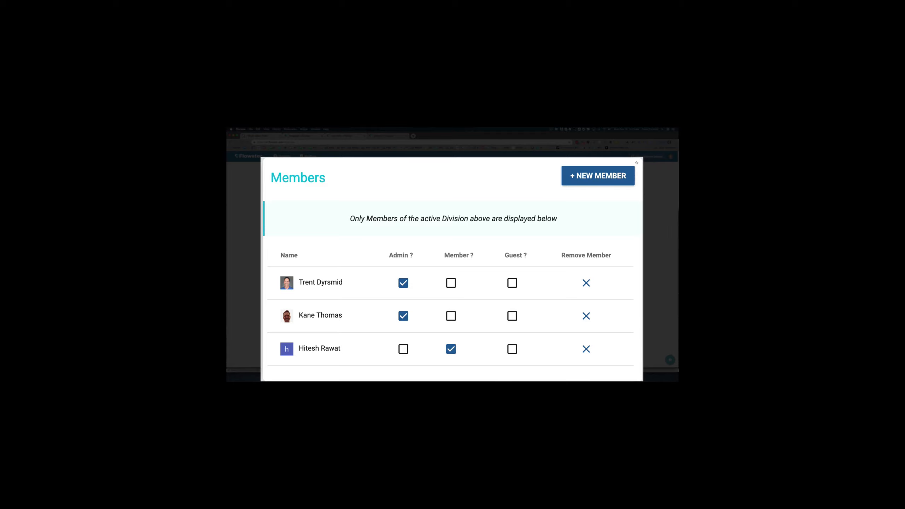
Bring up the new member invitation for the division and close it without inviting anyone
left_click(587, 174)
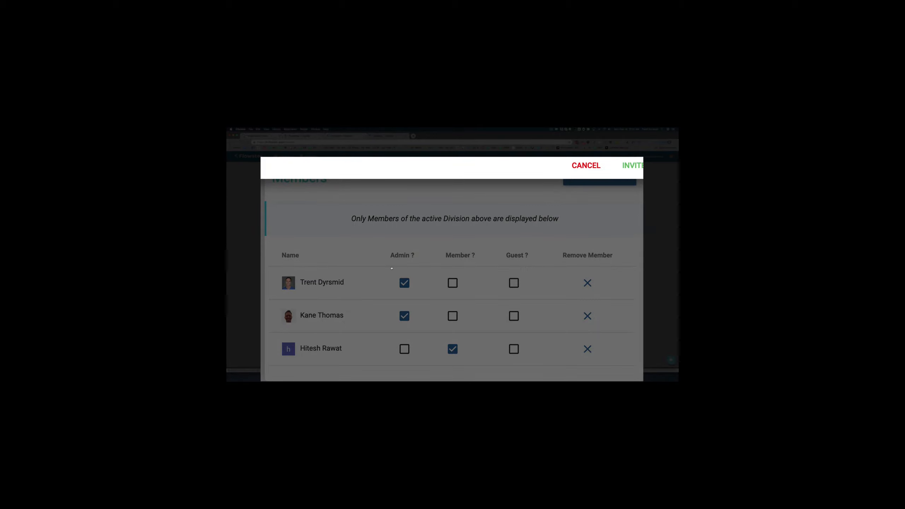
left_click(585, 164)
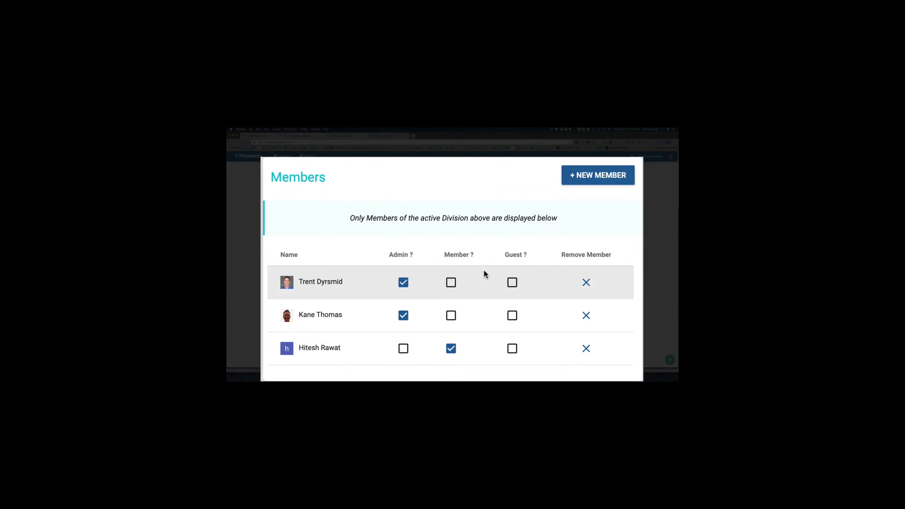